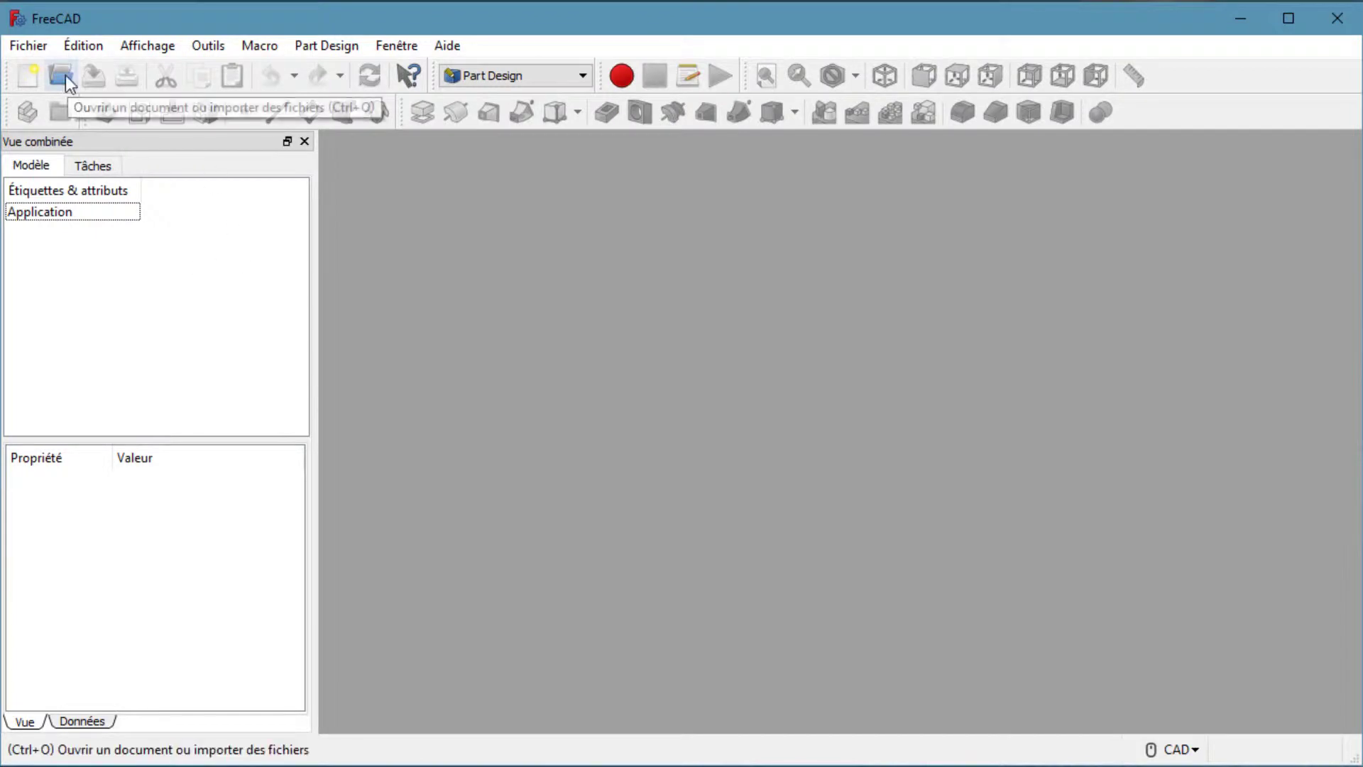
Open the existing document Servo Moteur SG90.FCStd and bring the whole servo model into view.
{"action": "left_click", "coordinate": [61, 75]}
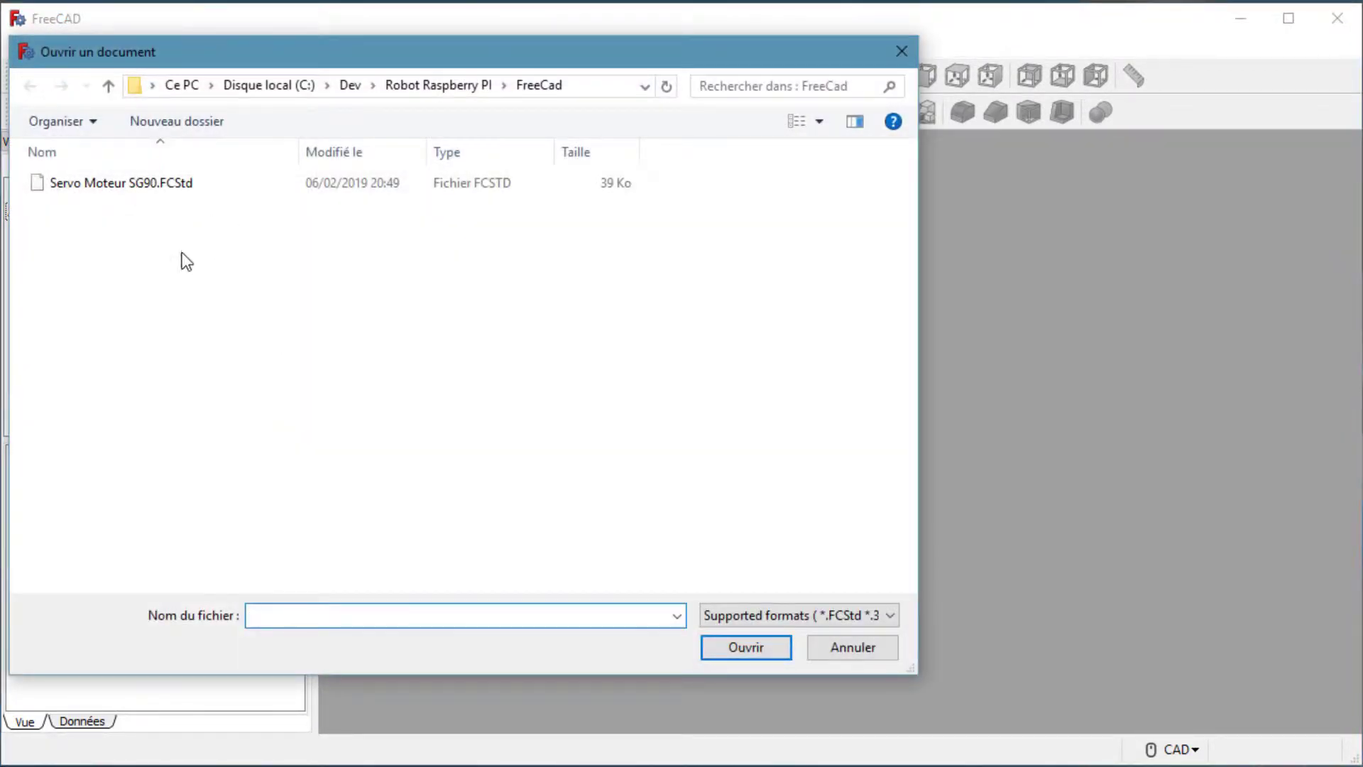
{"action": "left_click", "coordinate": [126, 182]}
{"action": "left_click", "coordinate": [741, 647]}
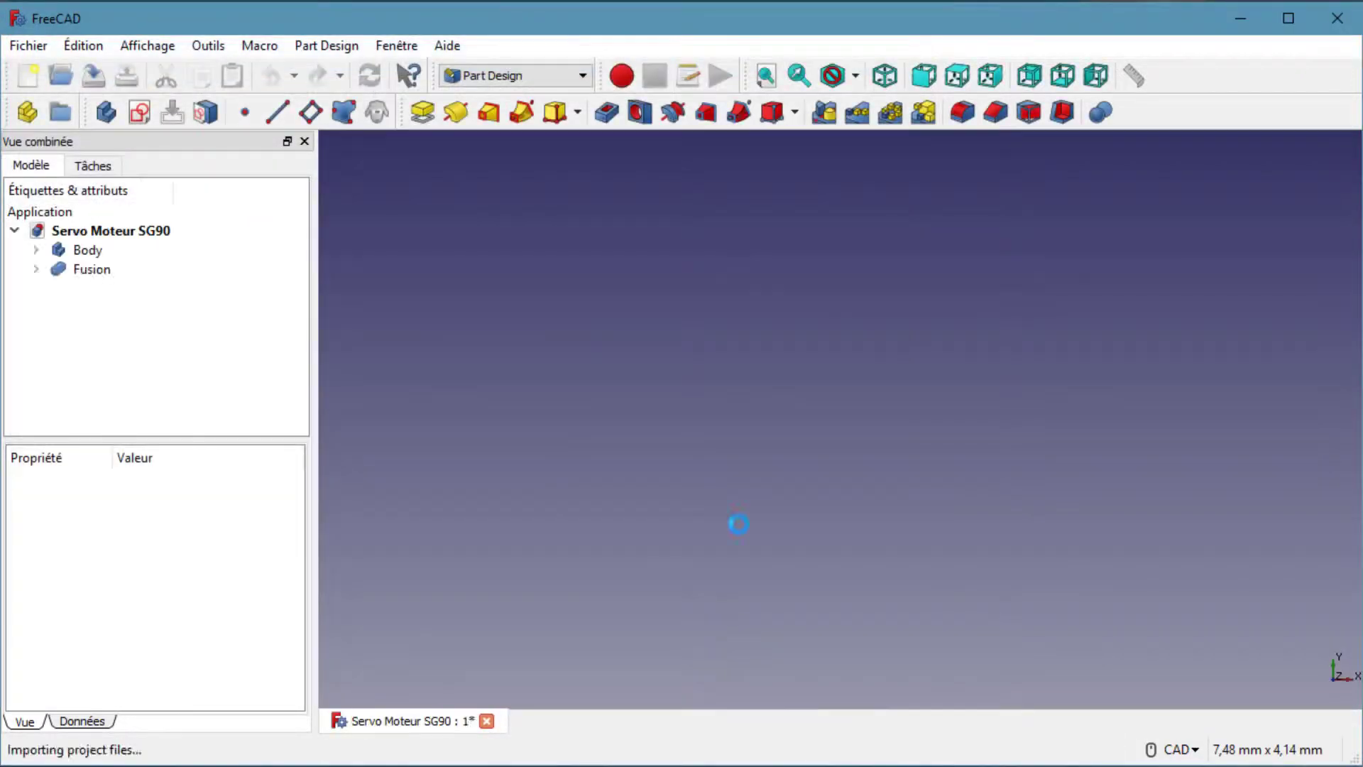
{"action": "middle_click_drag", "start_coordinate": [663, 330], "coordinate": [466, 478]}
{"action": "scroll", "coordinate": [465, 478], "scroll_direction": "up", "scroll_amount": 2}
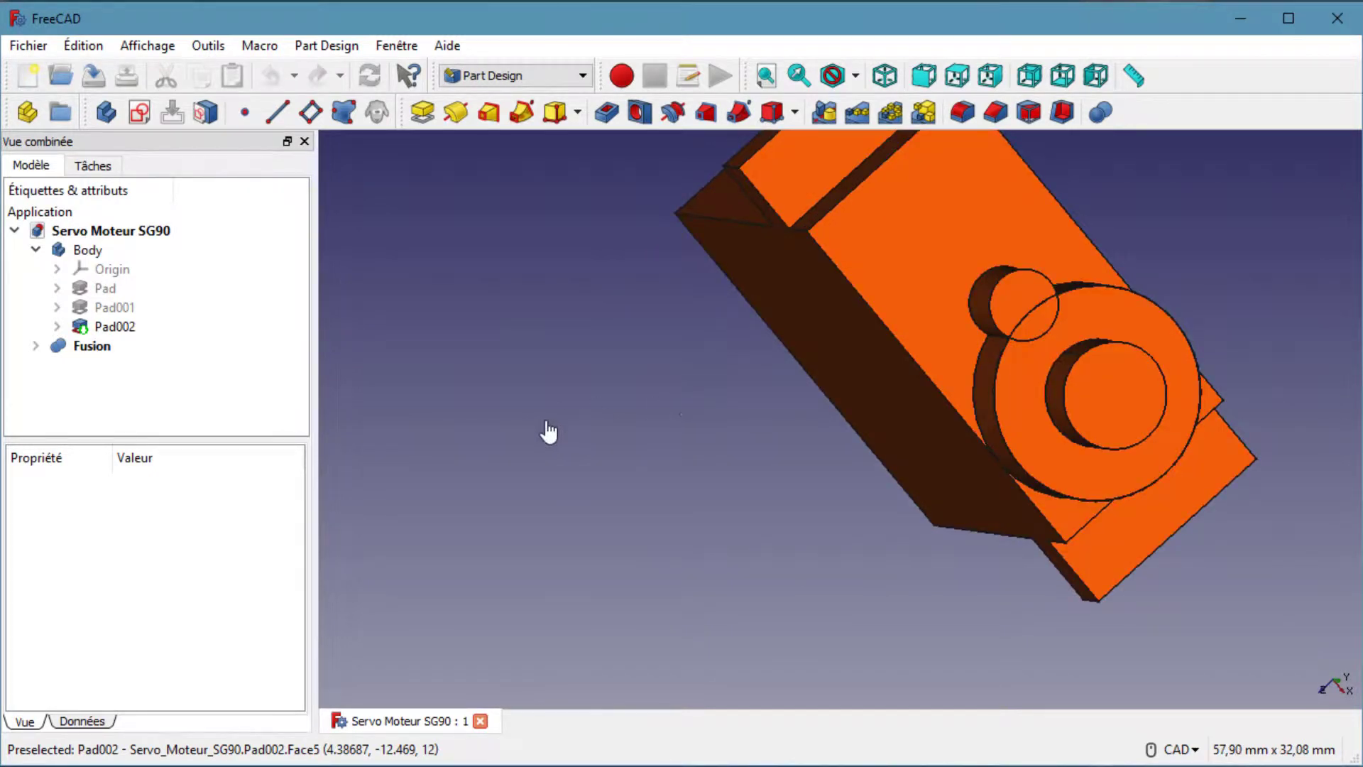
{"action": "middle_click_drag", "start_coordinate": [699, 365], "coordinate": [455, 444]}
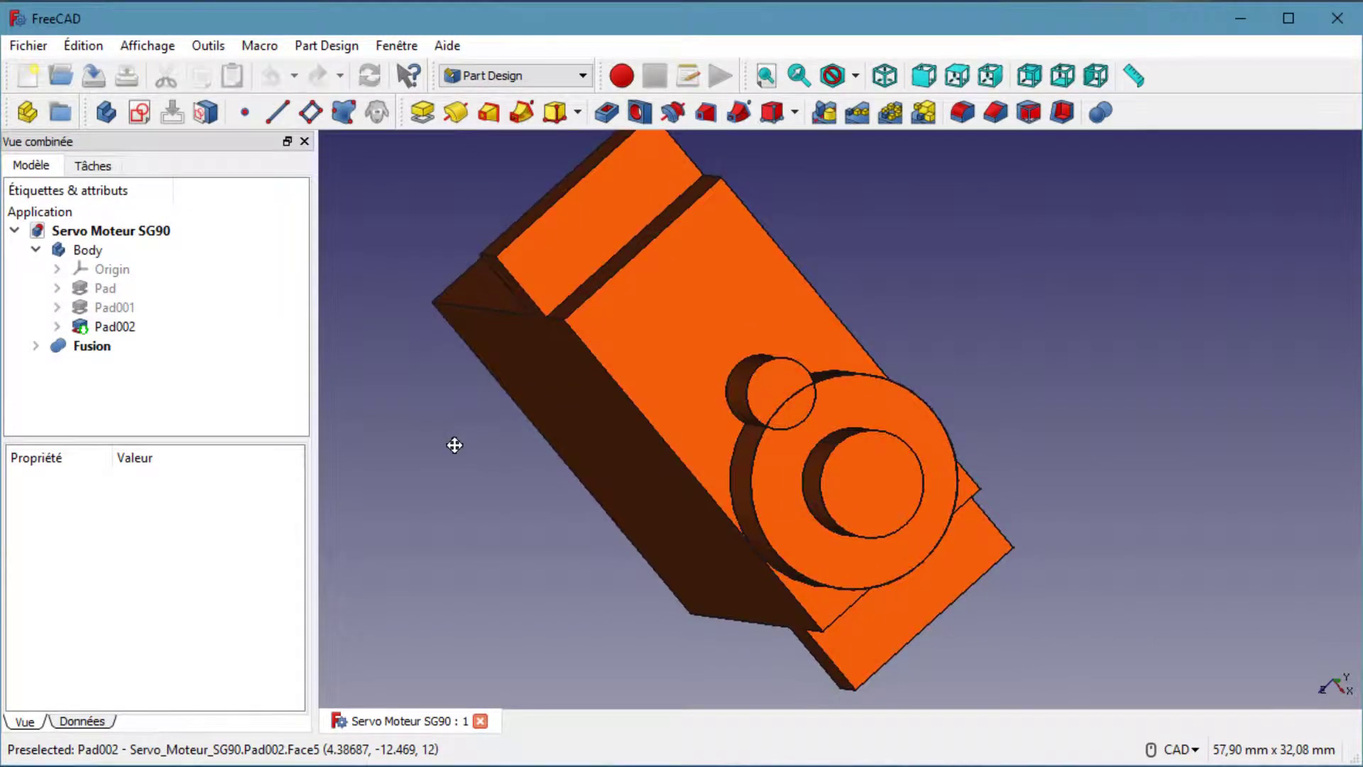
{"action": "scroll", "coordinate": [454, 446], "scroll_direction": "down", "scroll_amount": 2}
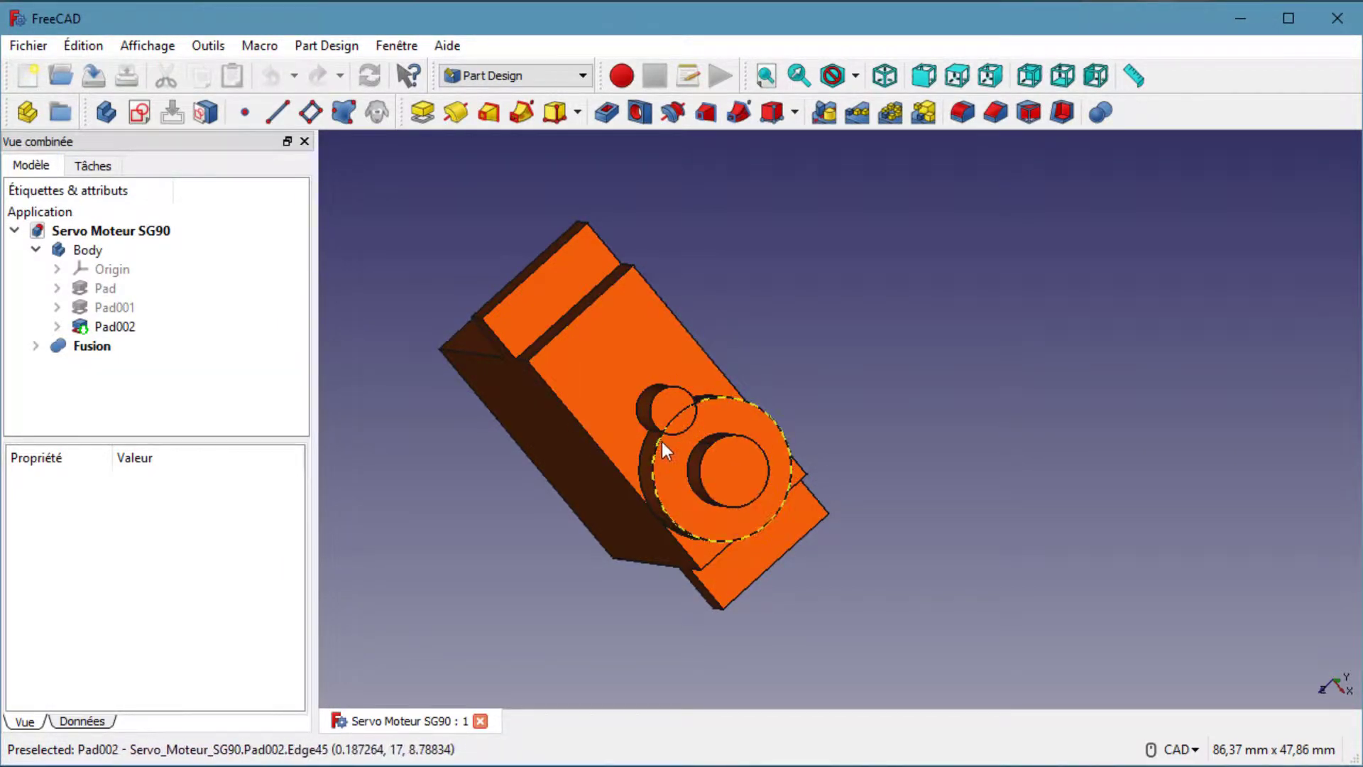
Delete the Fusion object and the leftover Cylindre, keeping only the Body.
{"action": "left_click", "coordinate": [94, 348]}
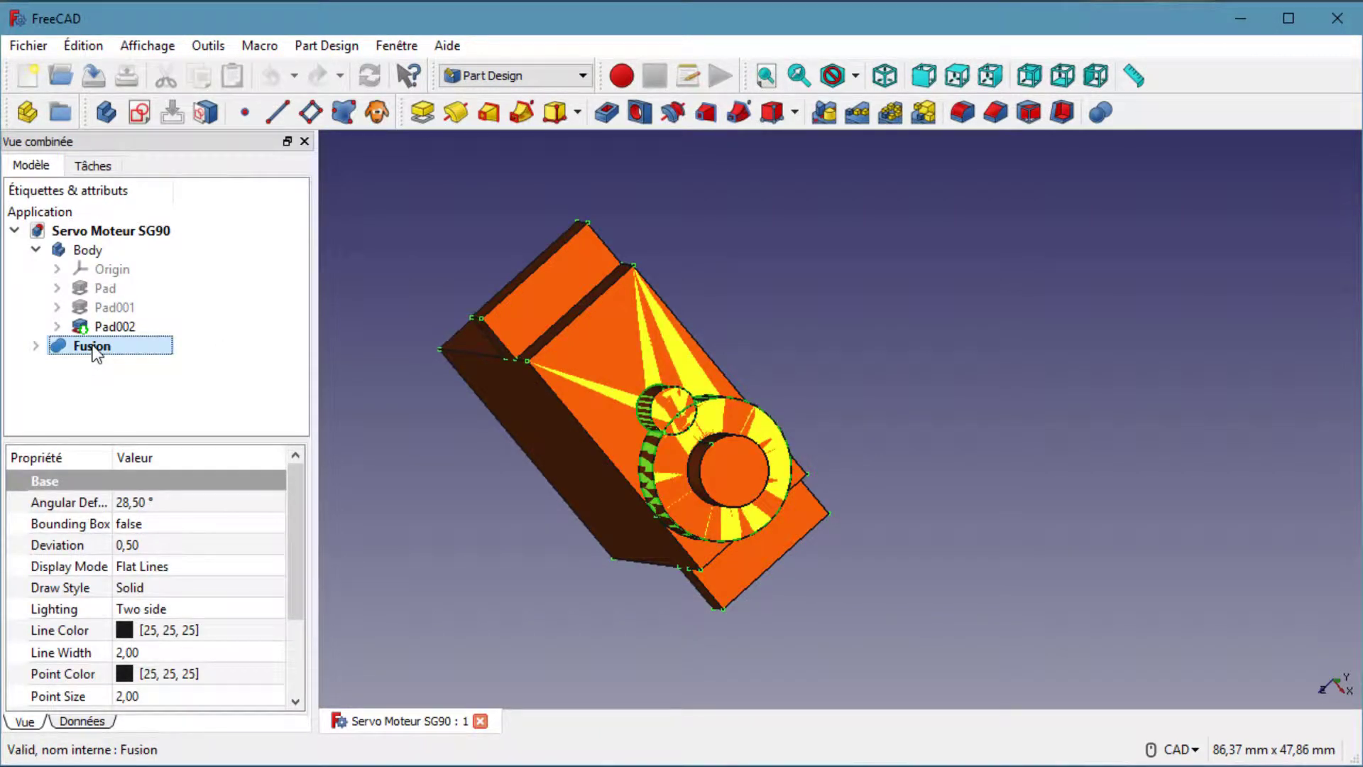
{"action": "key", "text": "Delete"}
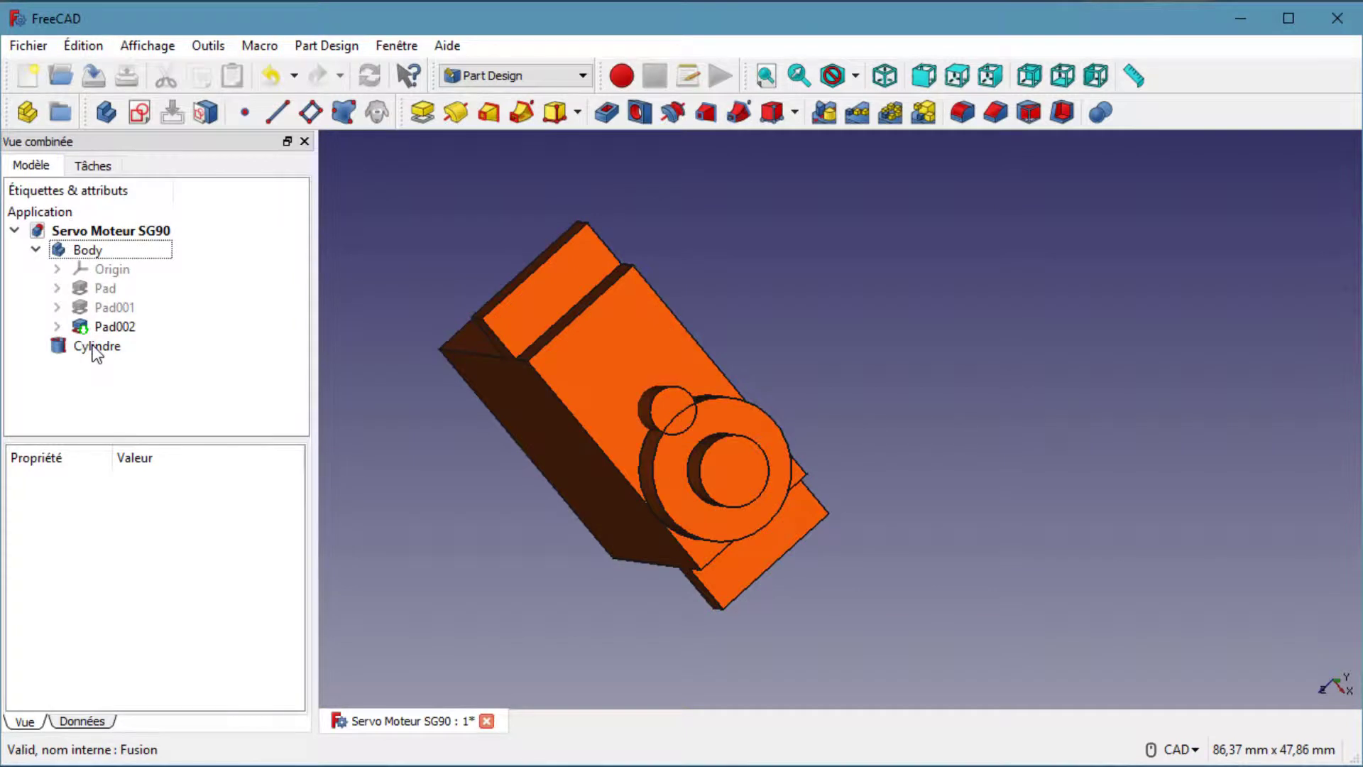
{"action": "left_click", "coordinate": [97, 348]}
{"action": "key", "text": "Delete"}
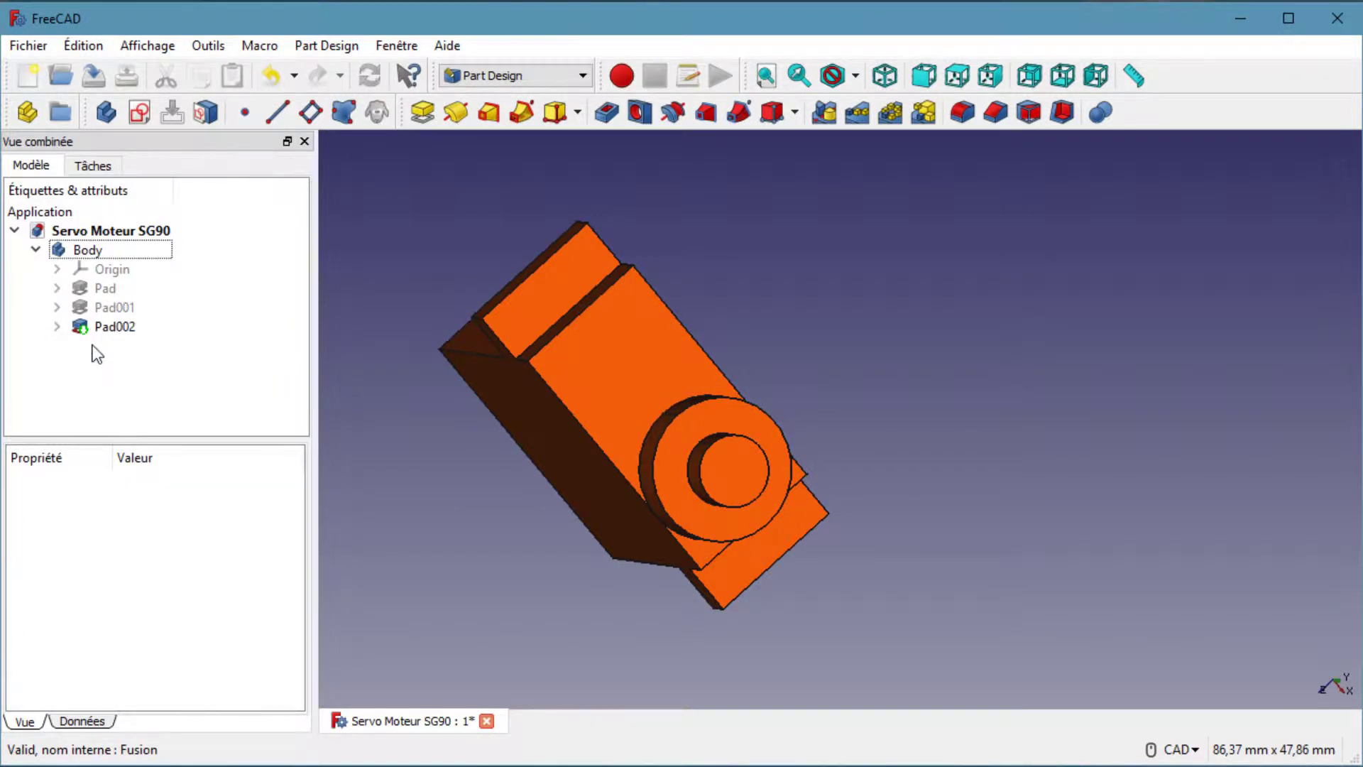
Toggle the visibility of Pad001 and Pad002 to compare the body with and without the upper shaft cylinder.
{"action": "left_click", "coordinate": [113, 327]}
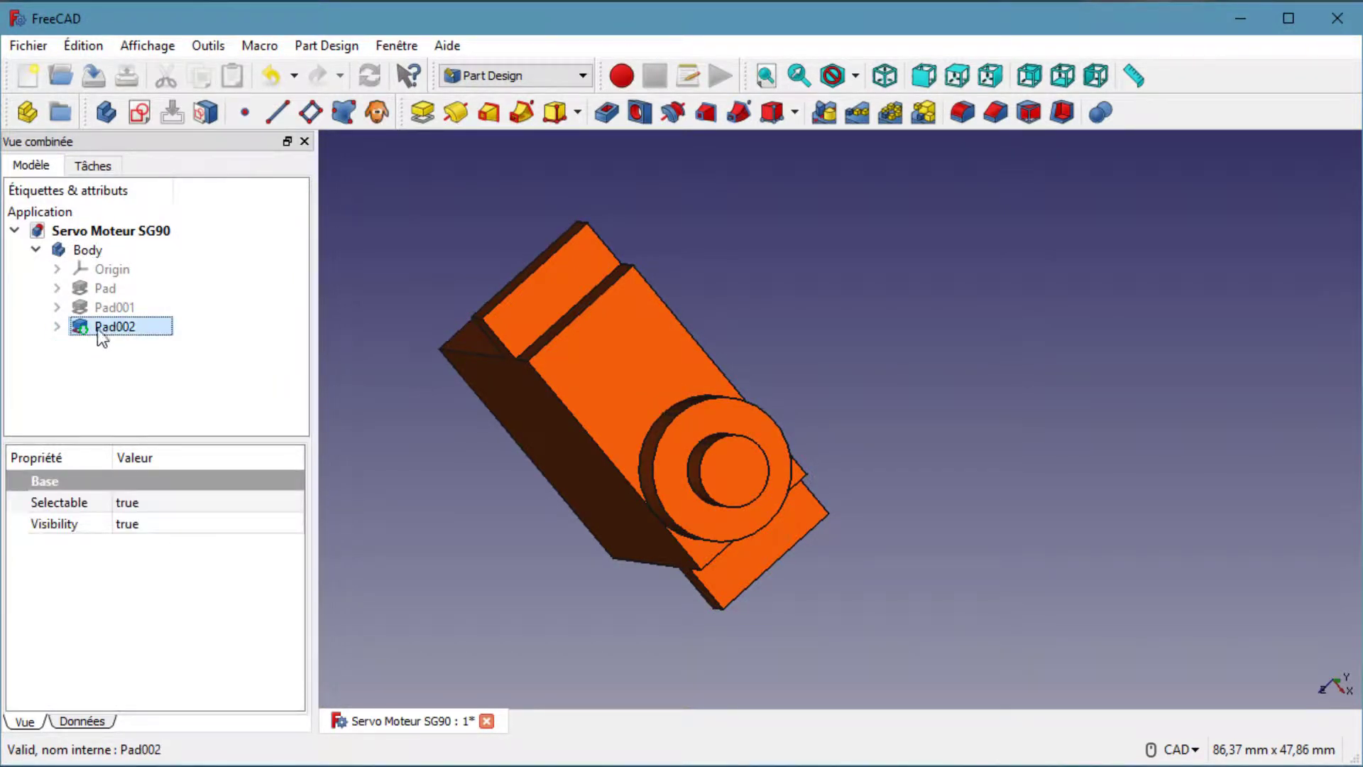
{"action": "left_click", "coordinate": [57, 326]}
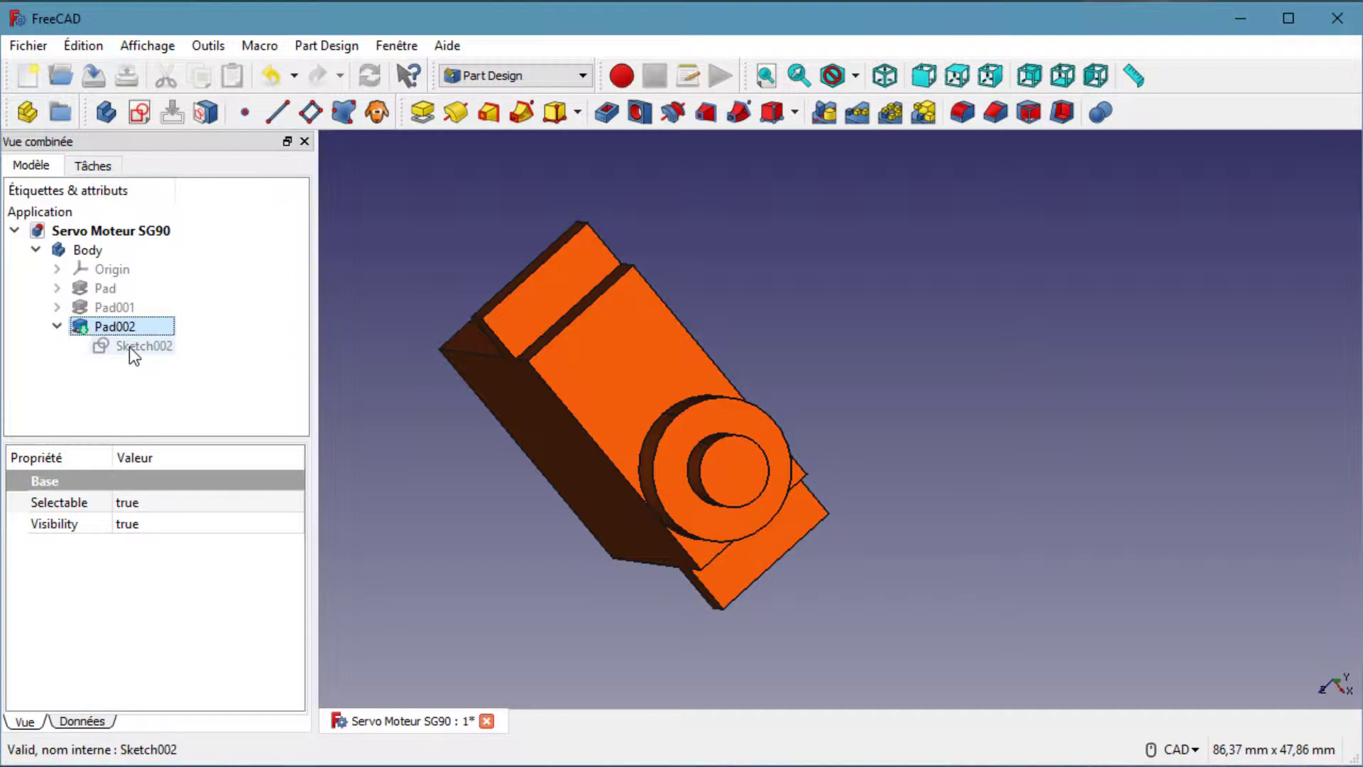
{"action": "left_click", "coordinate": [114, 307]}
{"action": "key", "text": "space"}
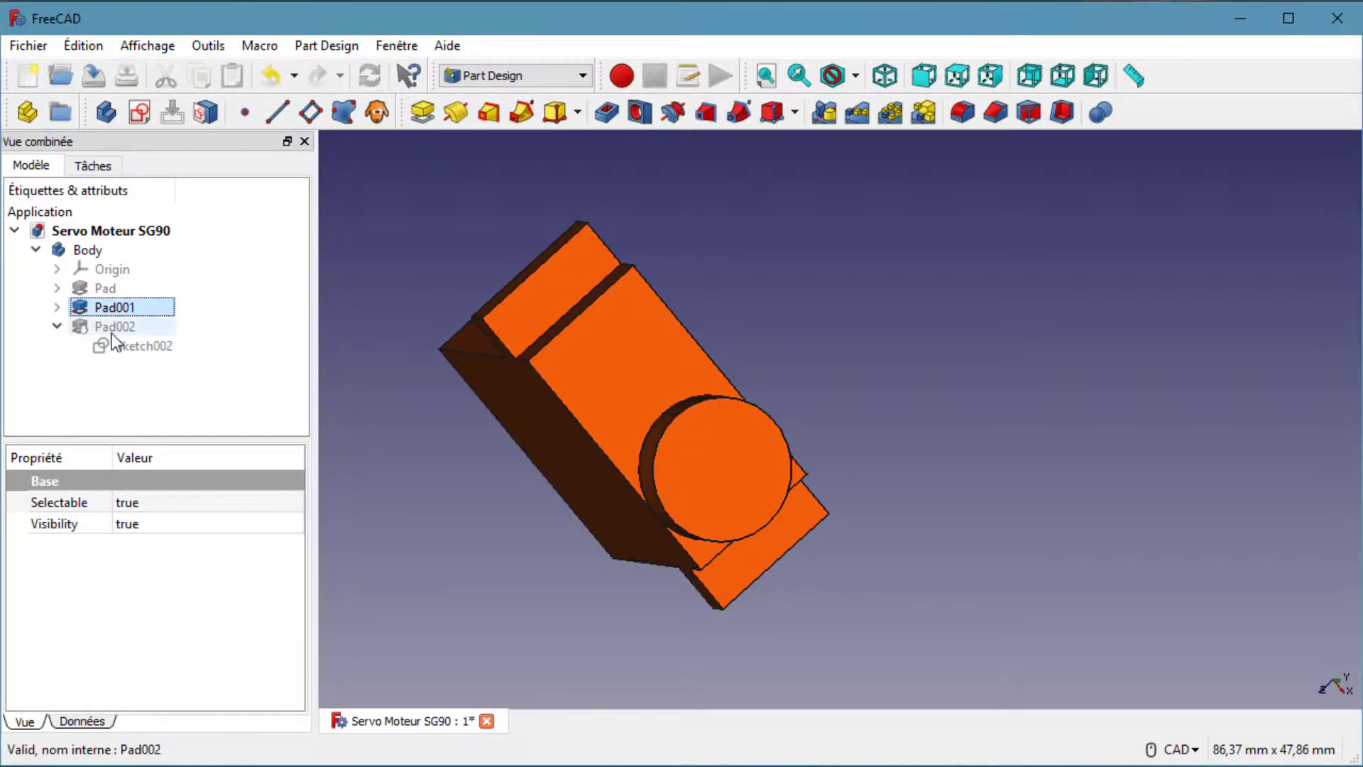
{"action": "left_click", "coordinate": [112, 327]}
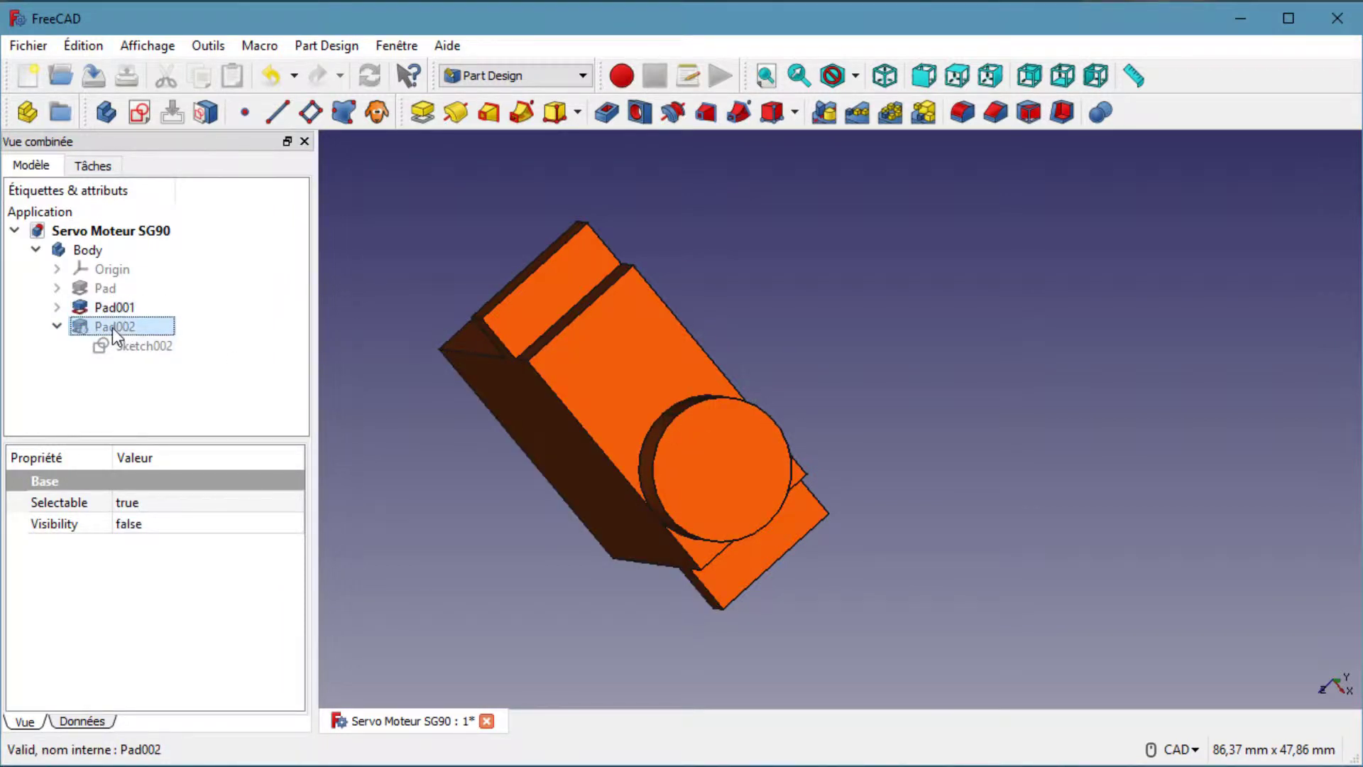
{"action": "key", "text": "space"}
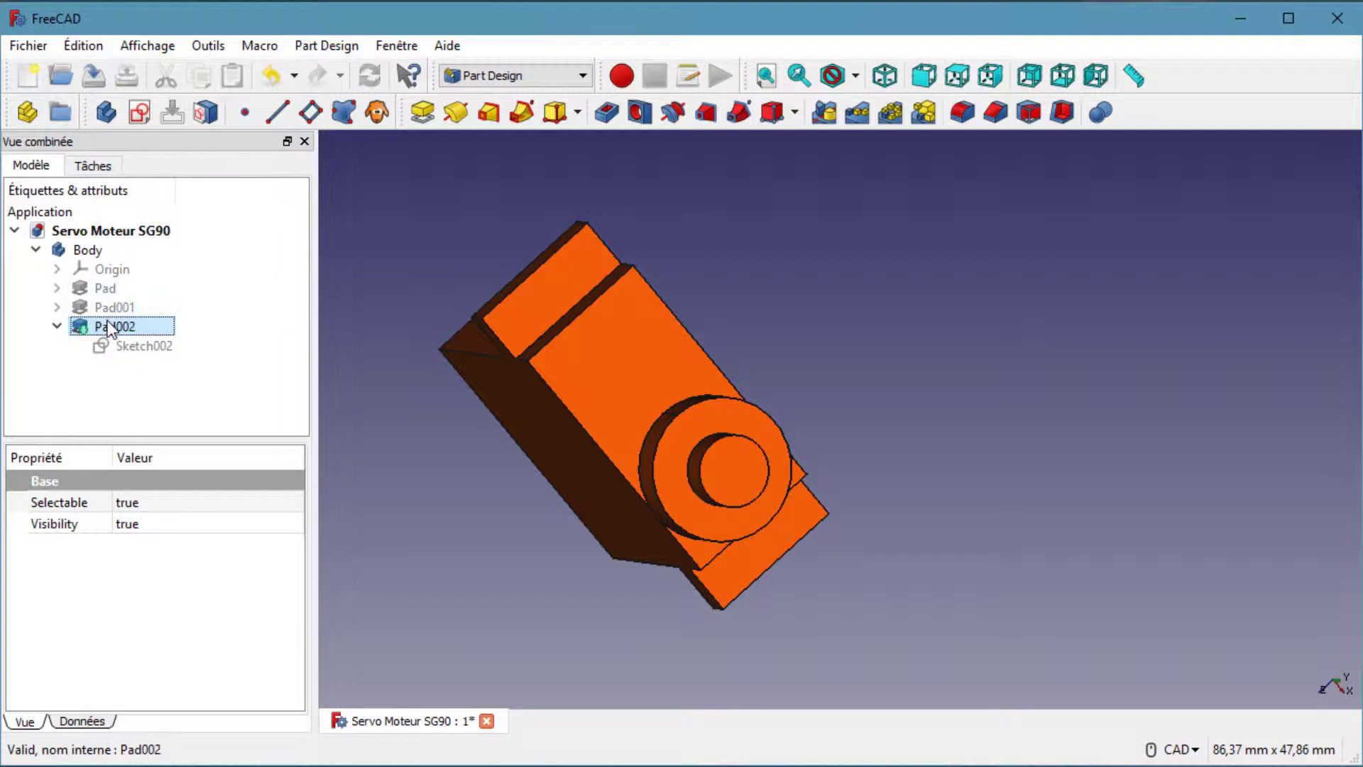
{"action": "key", "text": "Up"}
{"action": "key", "text": "space"}
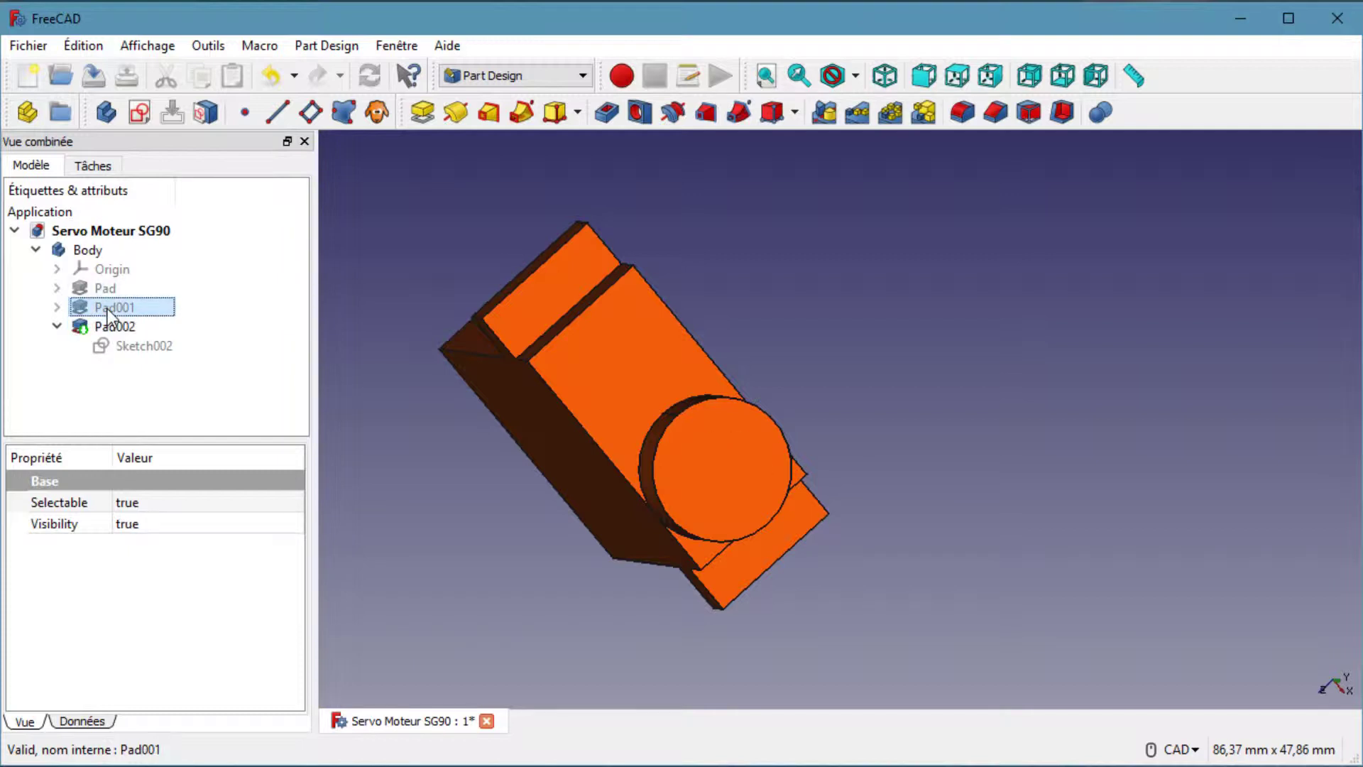
{"action": "left_click", "coordinate": [113, 332]}
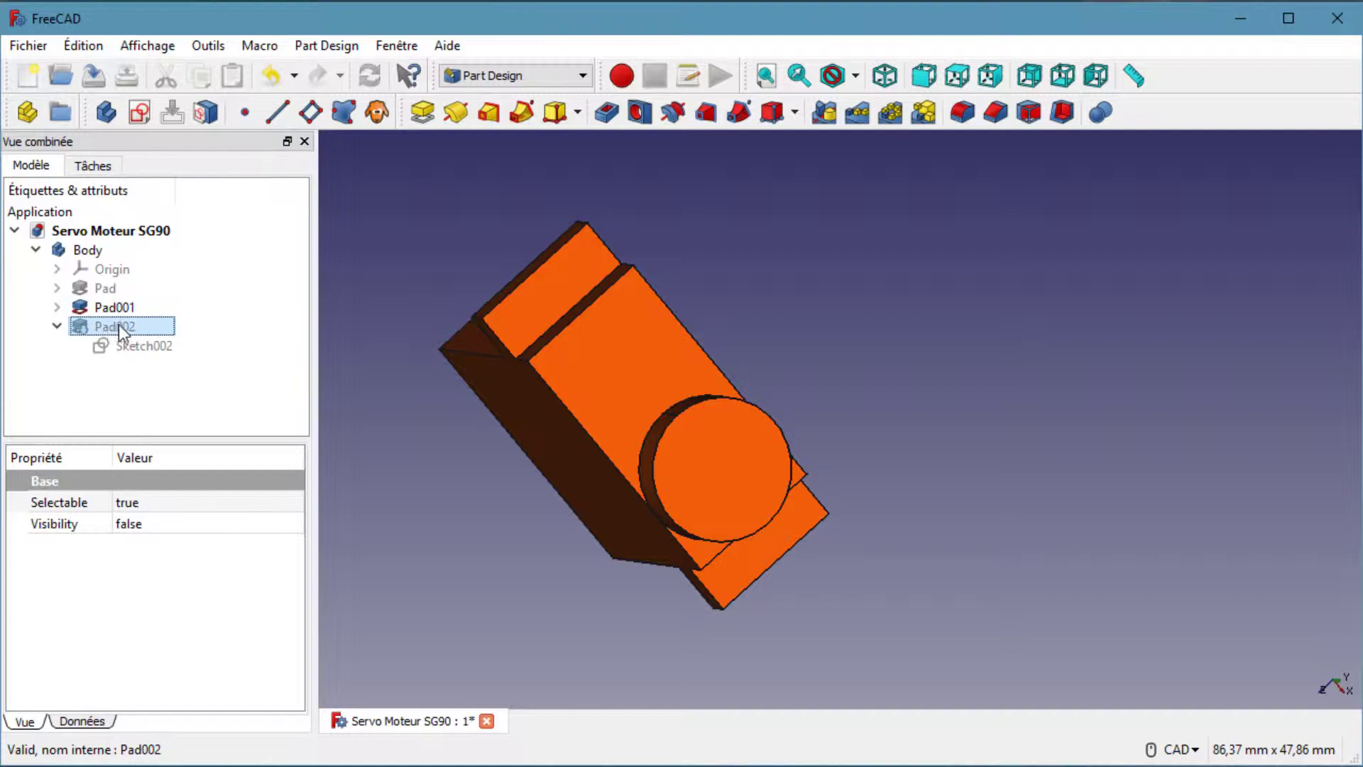
{"action": "left_click", "coordinate": [115, 310]}
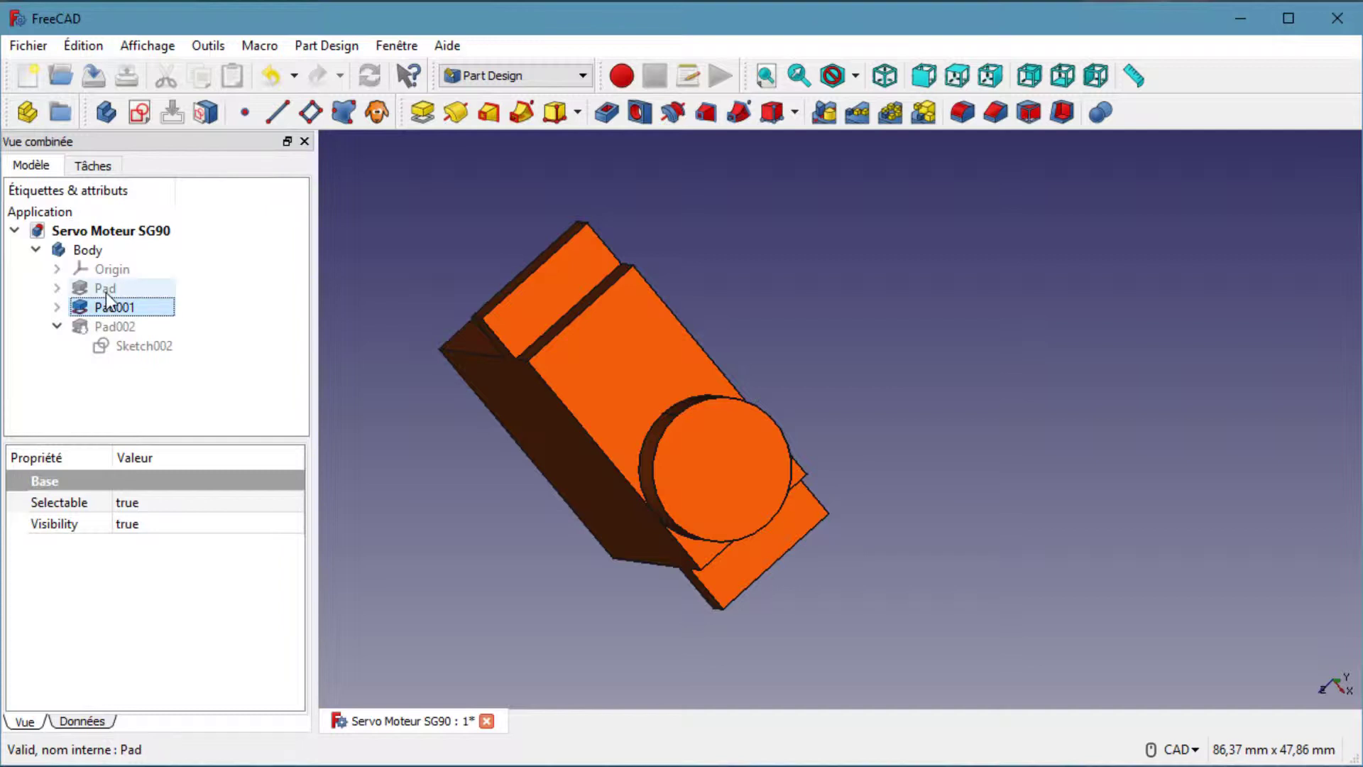
Show the base Pad without the later cylinders and open its sketch for editing.
{"action": "left_click", "coordinate": [56, 288]}
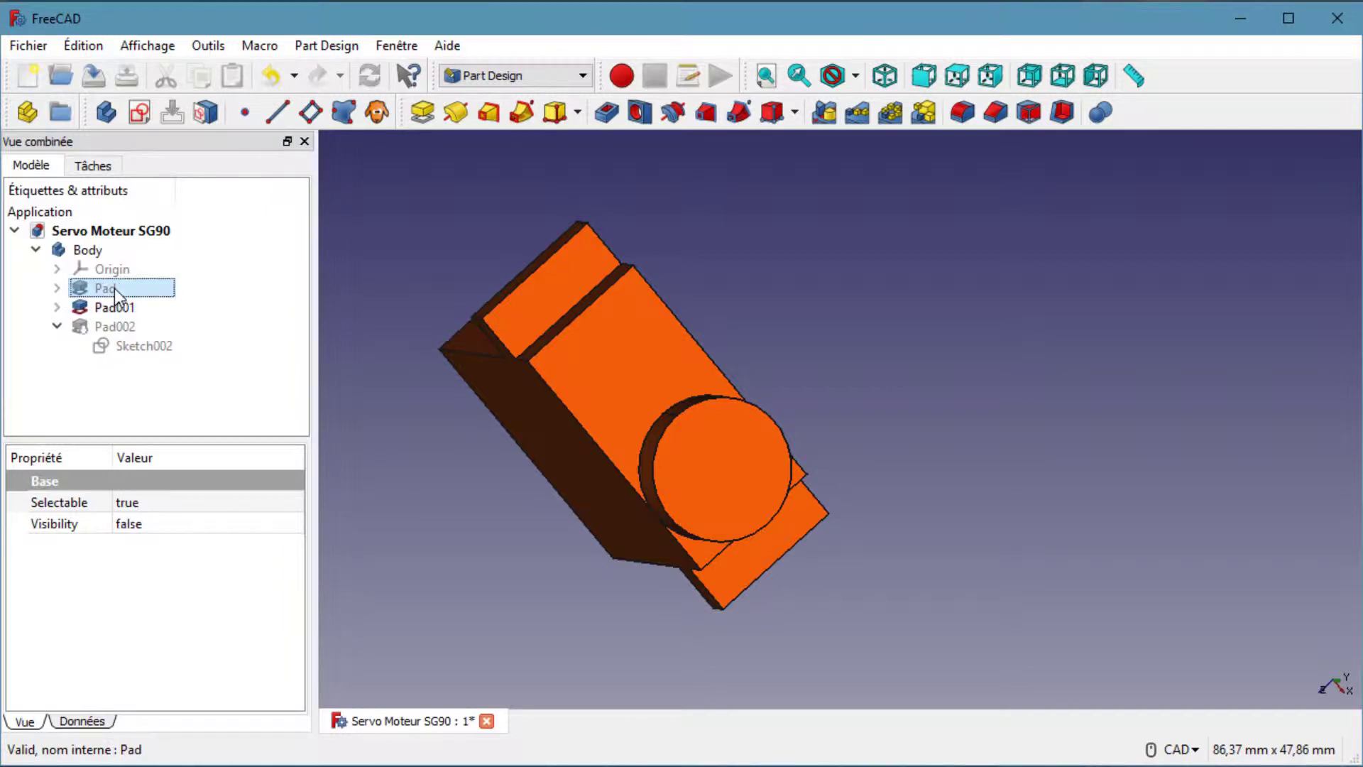
{"action": "left_click", "coordinate": [57, 287]}
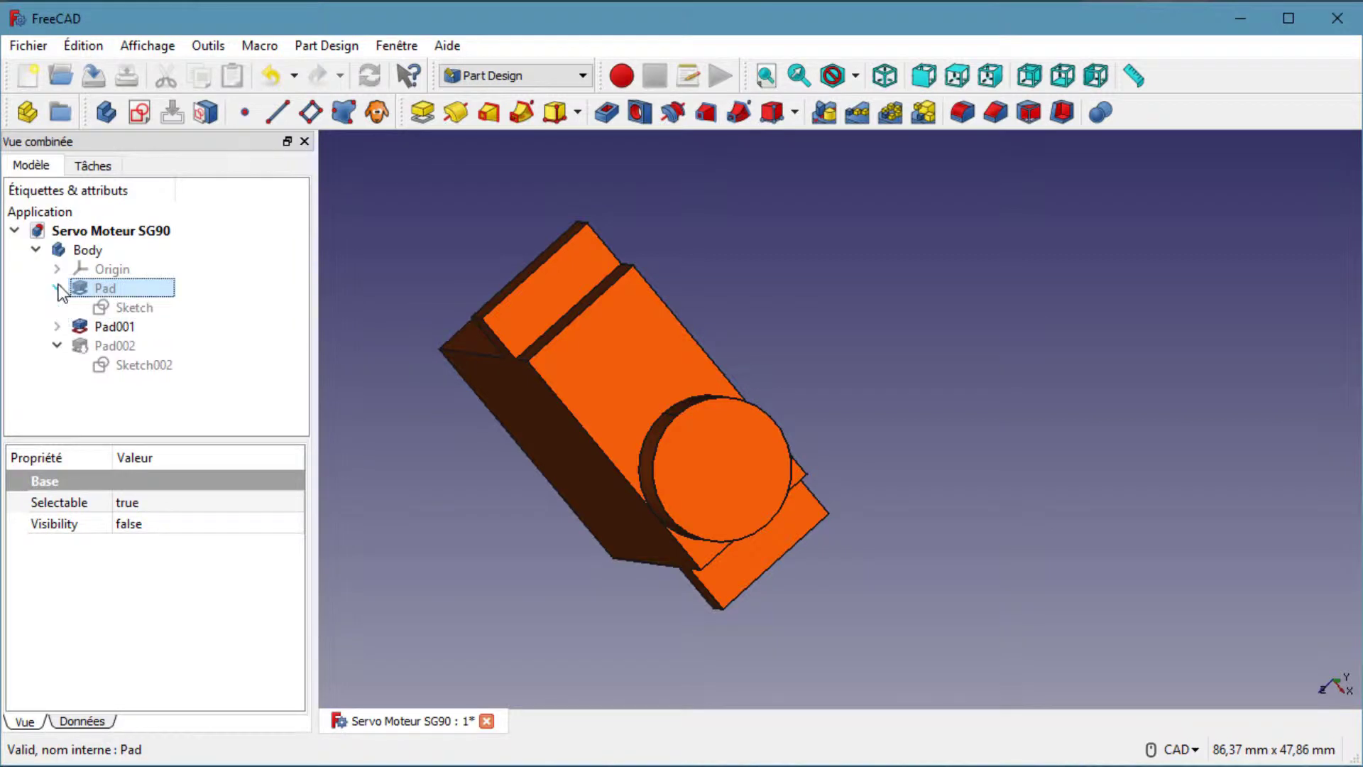
{"action": "key", "text": "space"}
{"action": "left_click", "coordinate": [114, 307]}
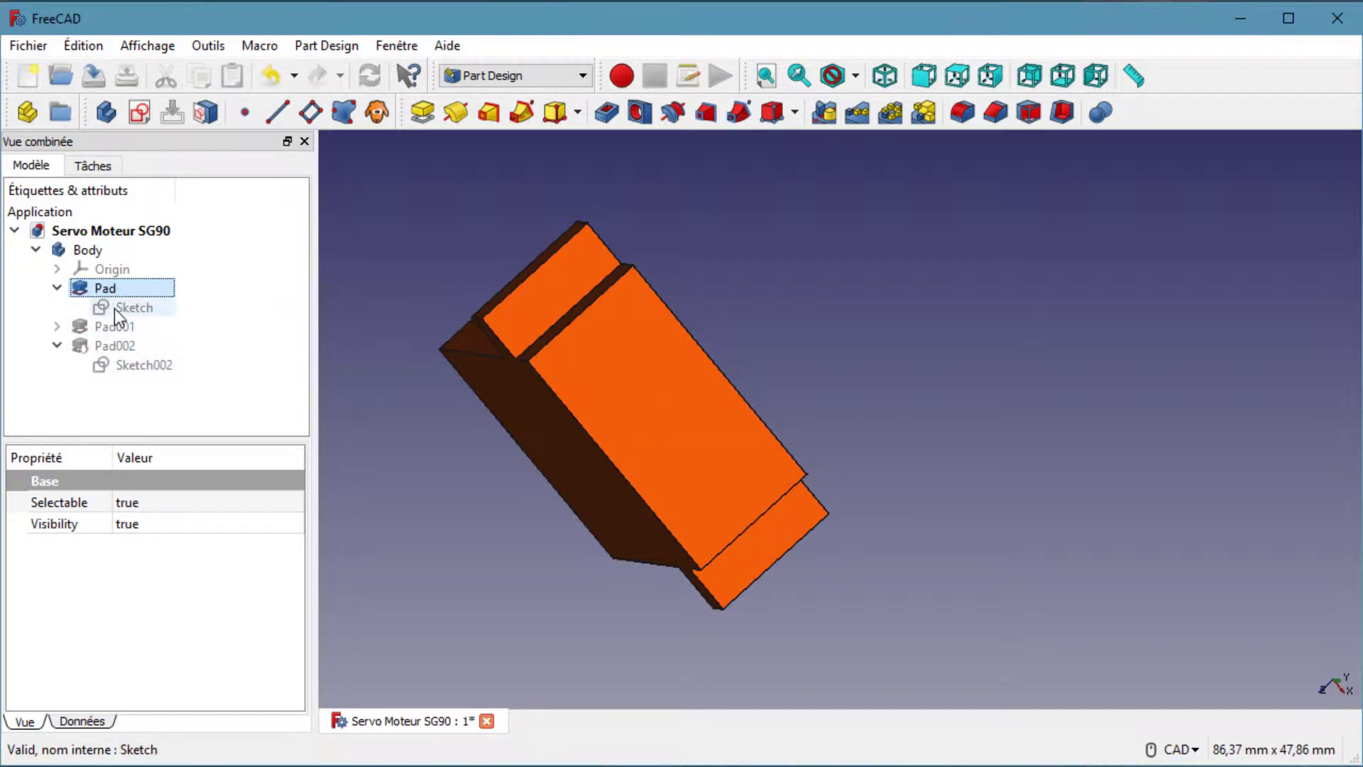
{"action": "double_click", "coordinate": [114, 306]}
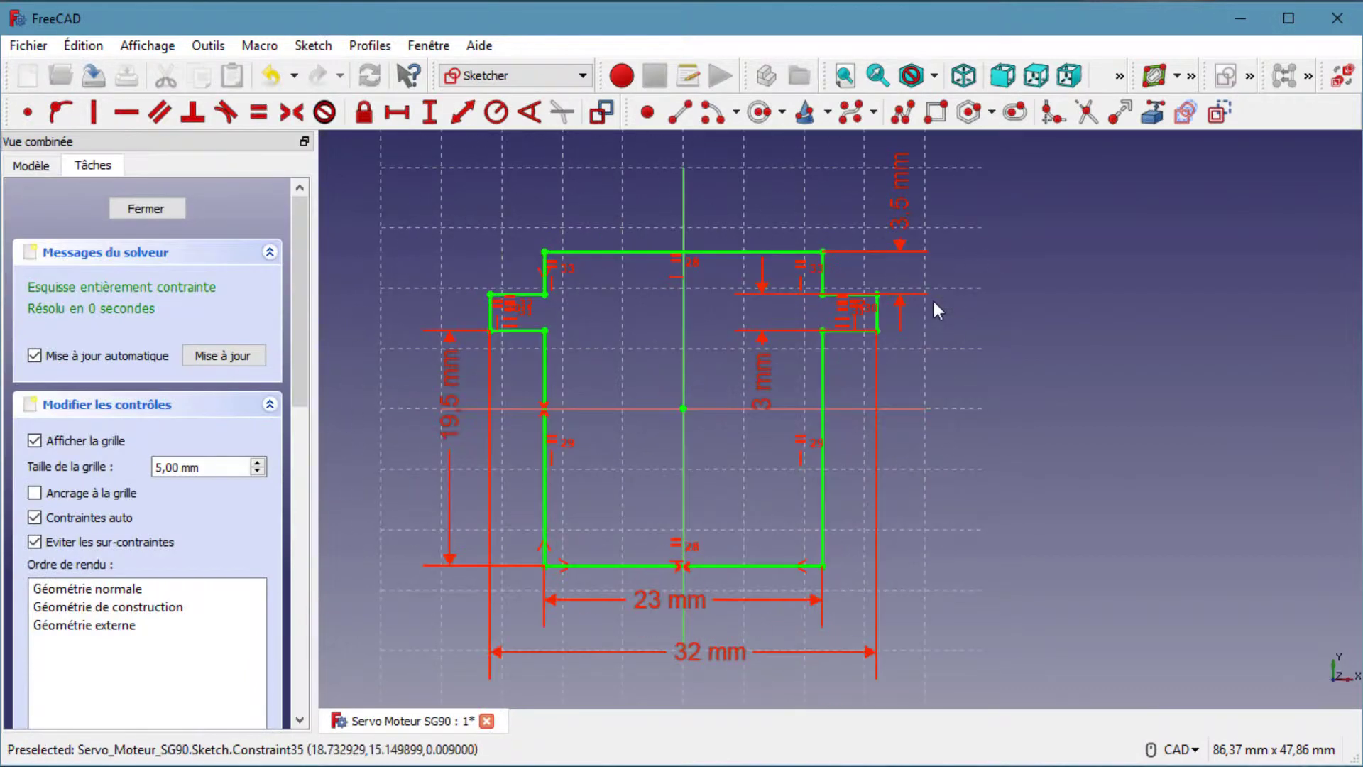
Examine the dimensional constraints of the servo body profile, including the mounting ears and the body heights.
{"action": "scroll", "coordinate": [718, 442], "scroll_direction": "up", "scroll_amount": 2}
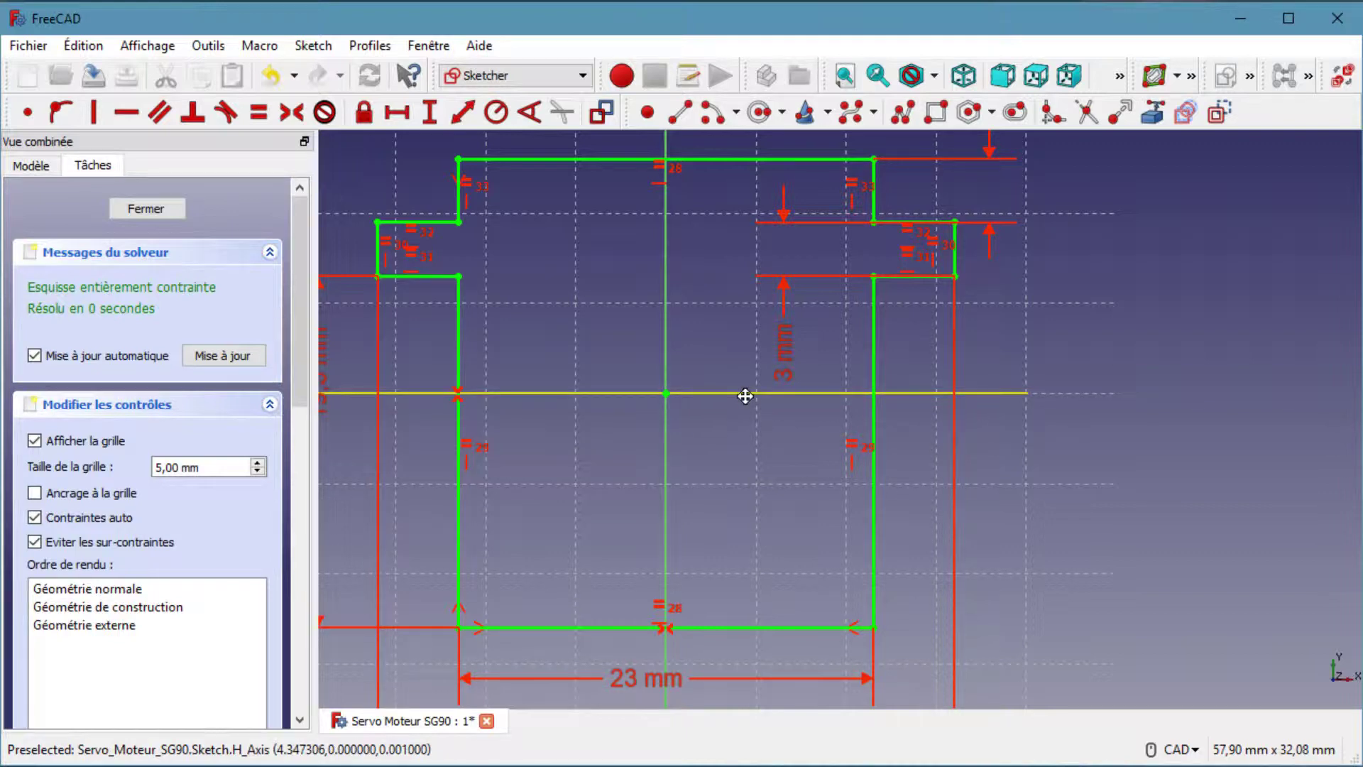
{"action": "scroll", "coordinate": [744, 394], "scroll_direction": "down", "scroll_amount": 3}
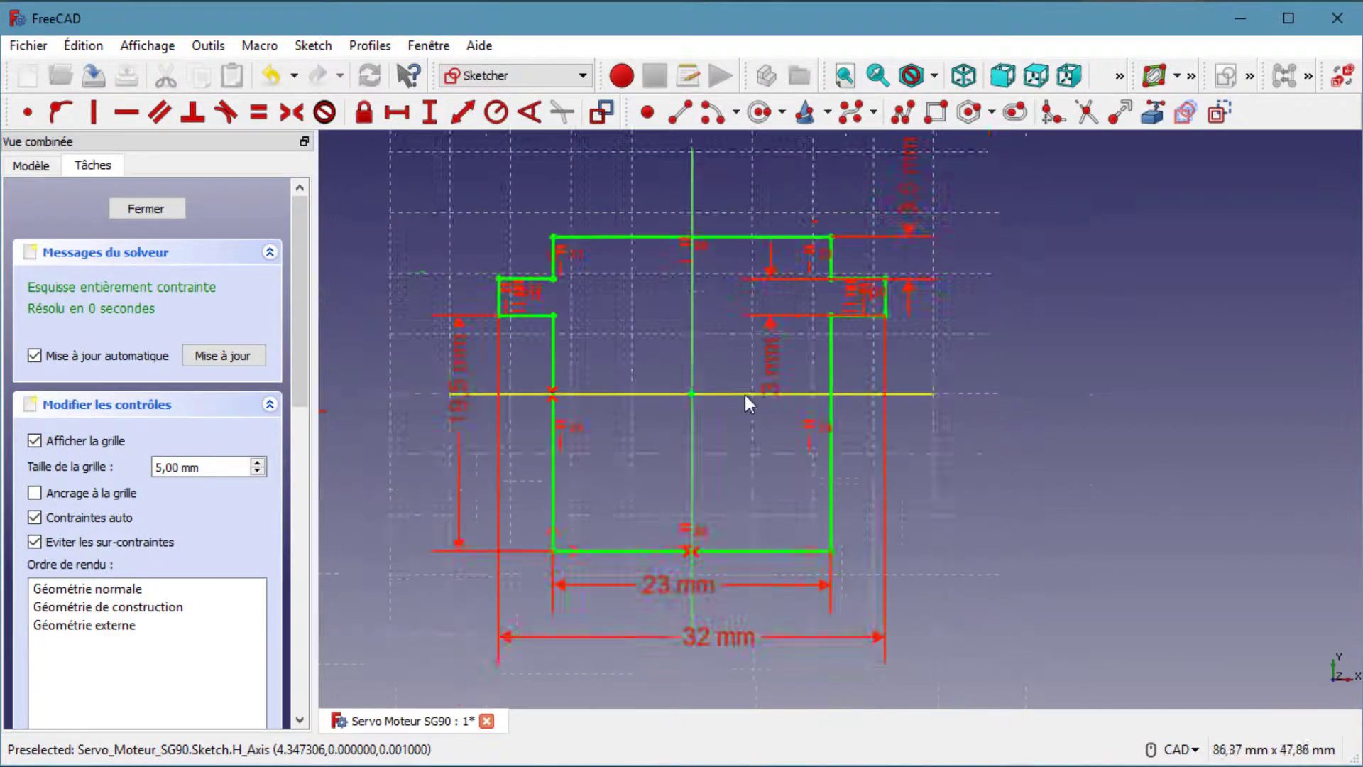
{"action": "scroll", "coordinate": [744, 395], "scroll_direction": "up", "scroll_amount": 3}
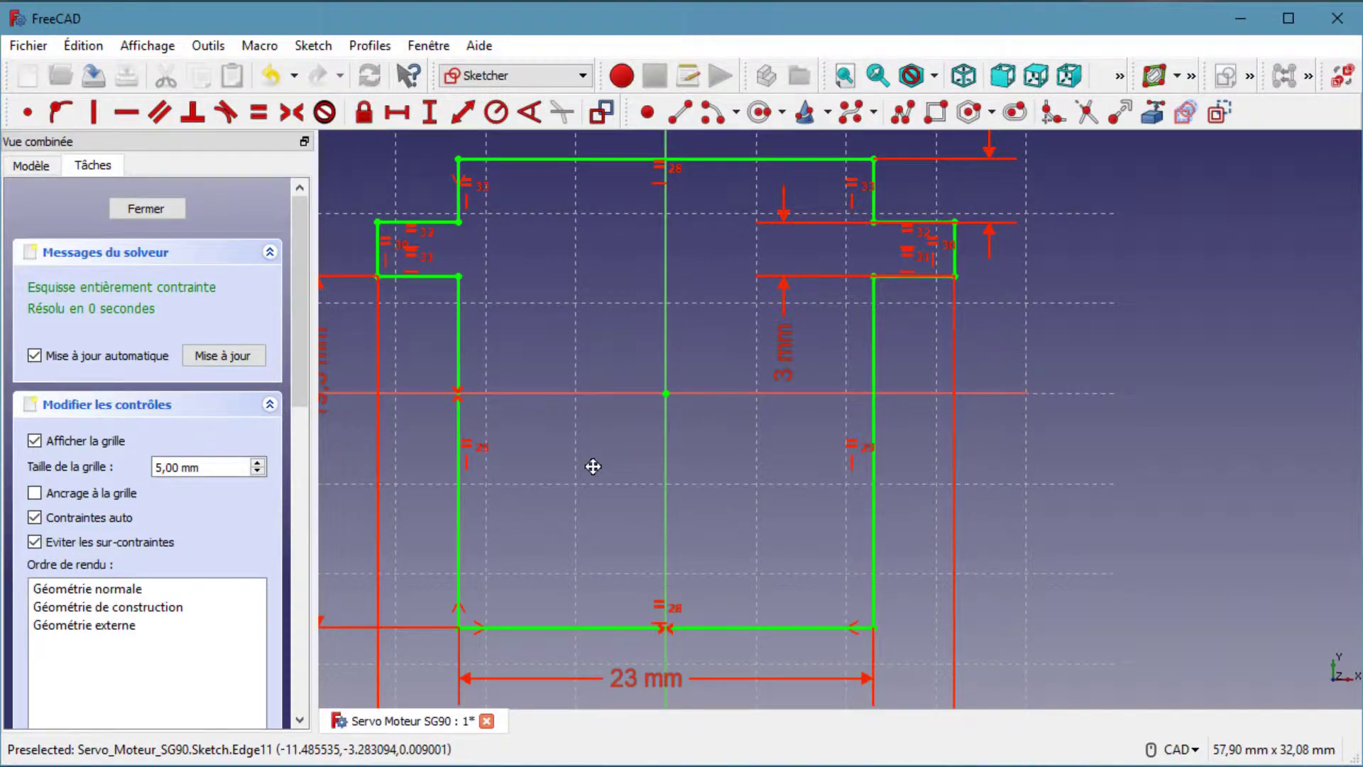
{"action": "mouse_move", "coordinate": [594, 466]}
{"action": "middle_mouse_down"}
{"action": "mouse_move", "coordinate": [670, 478]}
{"action": "mouse_move", "coordinate": [668, 453]}
{"action": "middle_mouse_up"}
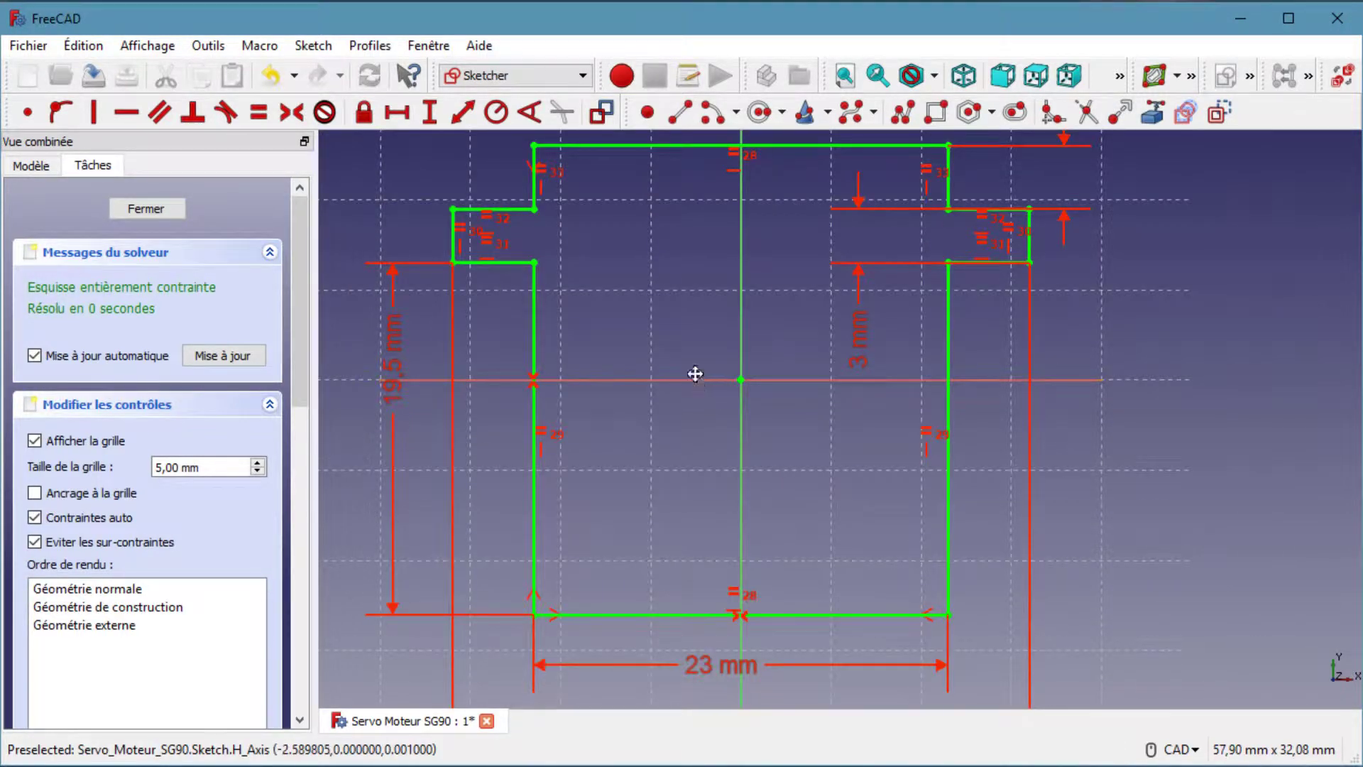
{"action": "middle_click_drag", "start_coordinate": [694, 374], "coordinate": [692, 401]}
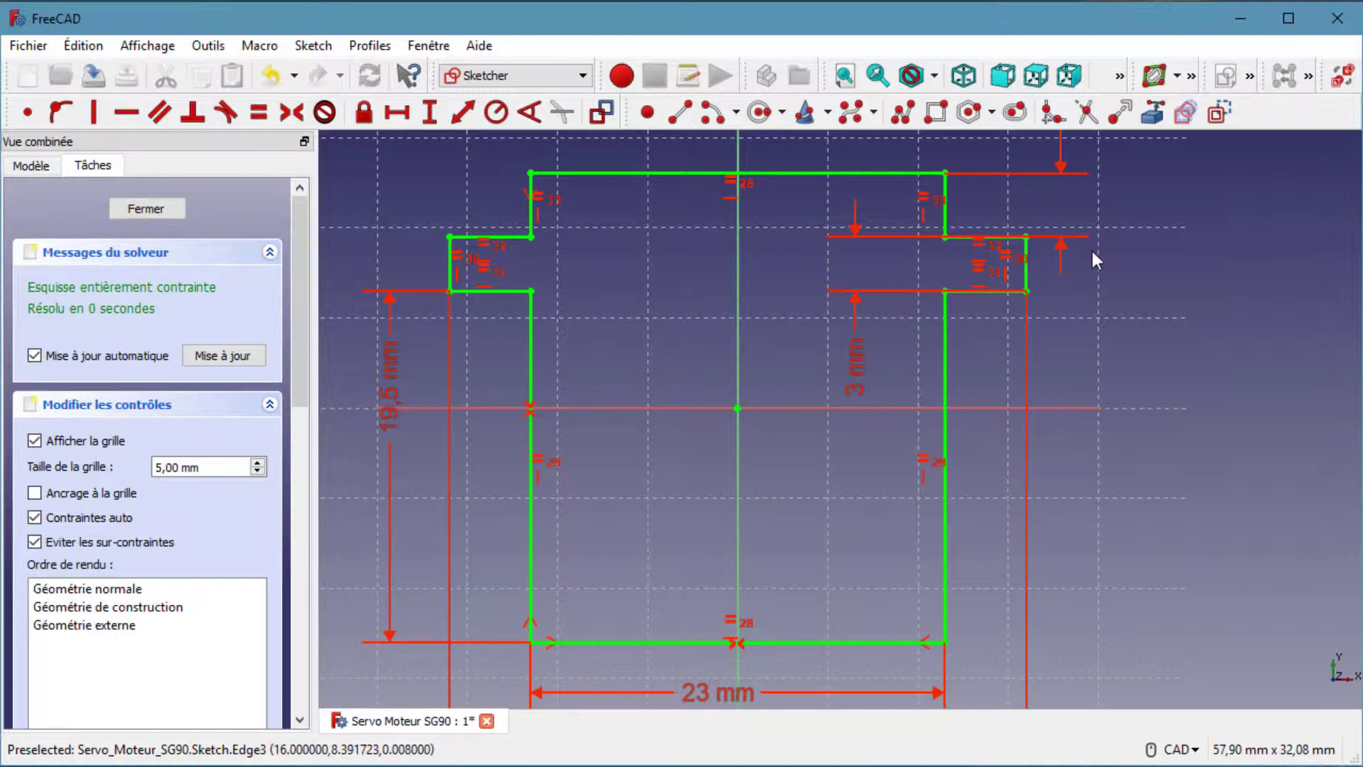
{"action": "scroll", "coordinate": [1091, 256], "scroll_direction": "up", "scroll_amount": 4}
{"action": "scroll", "coordinate": [1091, 255], "scroll_direction": "down", "scroll_amount": 4}
{"action": "middle_click_drag", "start_coordinate": [1111, 202], "coordinate": [1100, 250]}
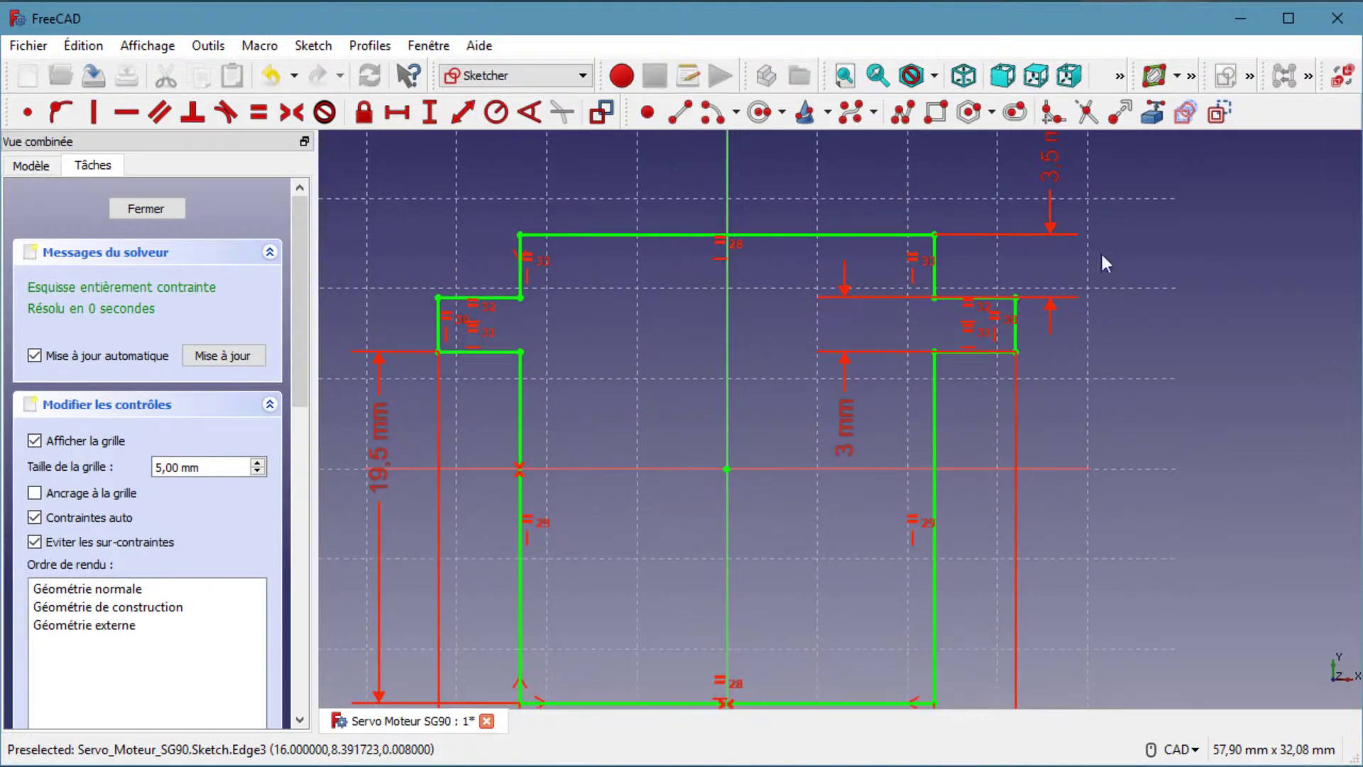
{"action": "scroll", "coordinate": [1100, 250], "scroll_direction": "down", "scroll_amount": 2}
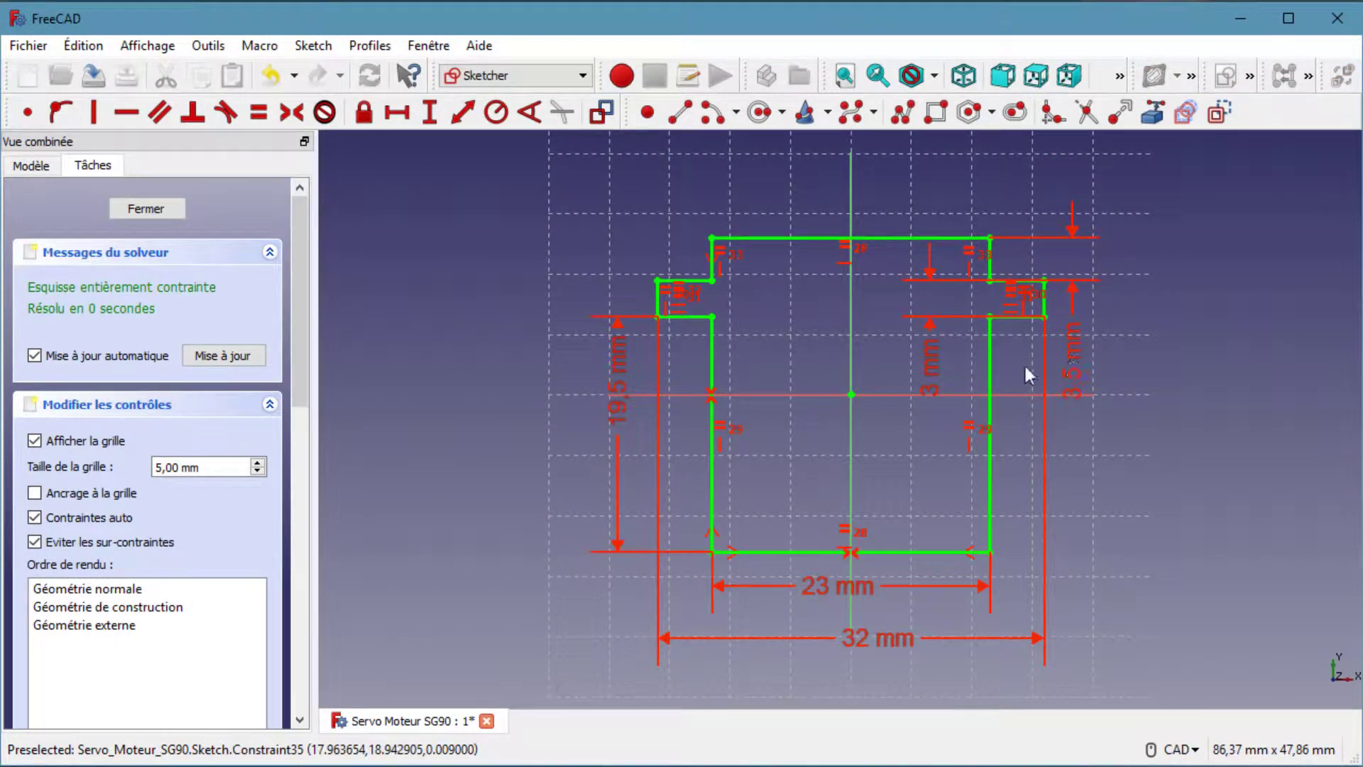
{"action": "scroll", "coordinate": [842, 403], "scroll_direction": "up", "scroll_amount": 2}
{"action": "mouse_move", "coordinate": [895, 399]}
{"action": "middle_mouse_down"}
{"action": "mouse_move", "coordinate": [742, 411]}
{"action": "mouse_move", "coordinate": [761, 403]}
{"action": "middle_mouse_up"}
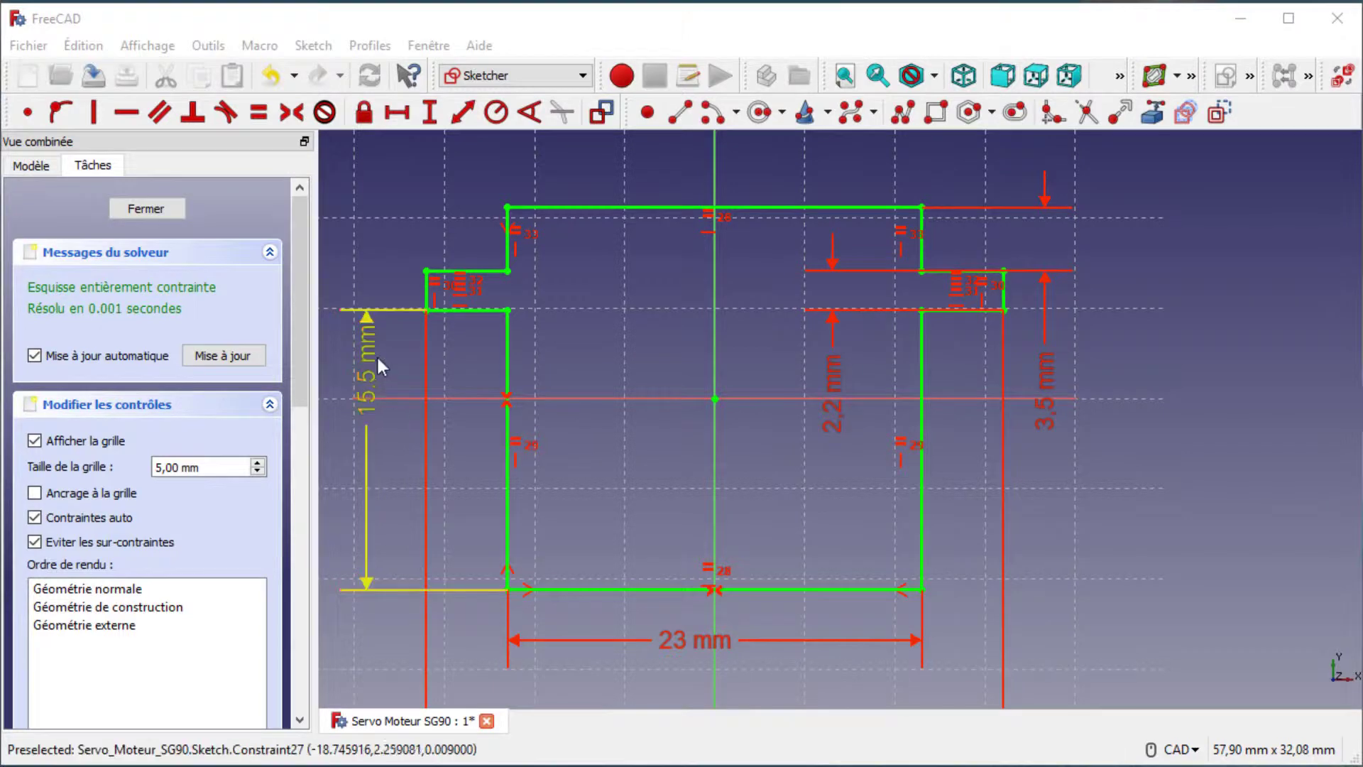
Move the 15.5 mm height dimension closer to the profile and consult the SG90 datasheet drawing in Chrome.
{"action": "left_click_drag", "start_coordinate": [364, 441], "coordinate": [399, 488]}
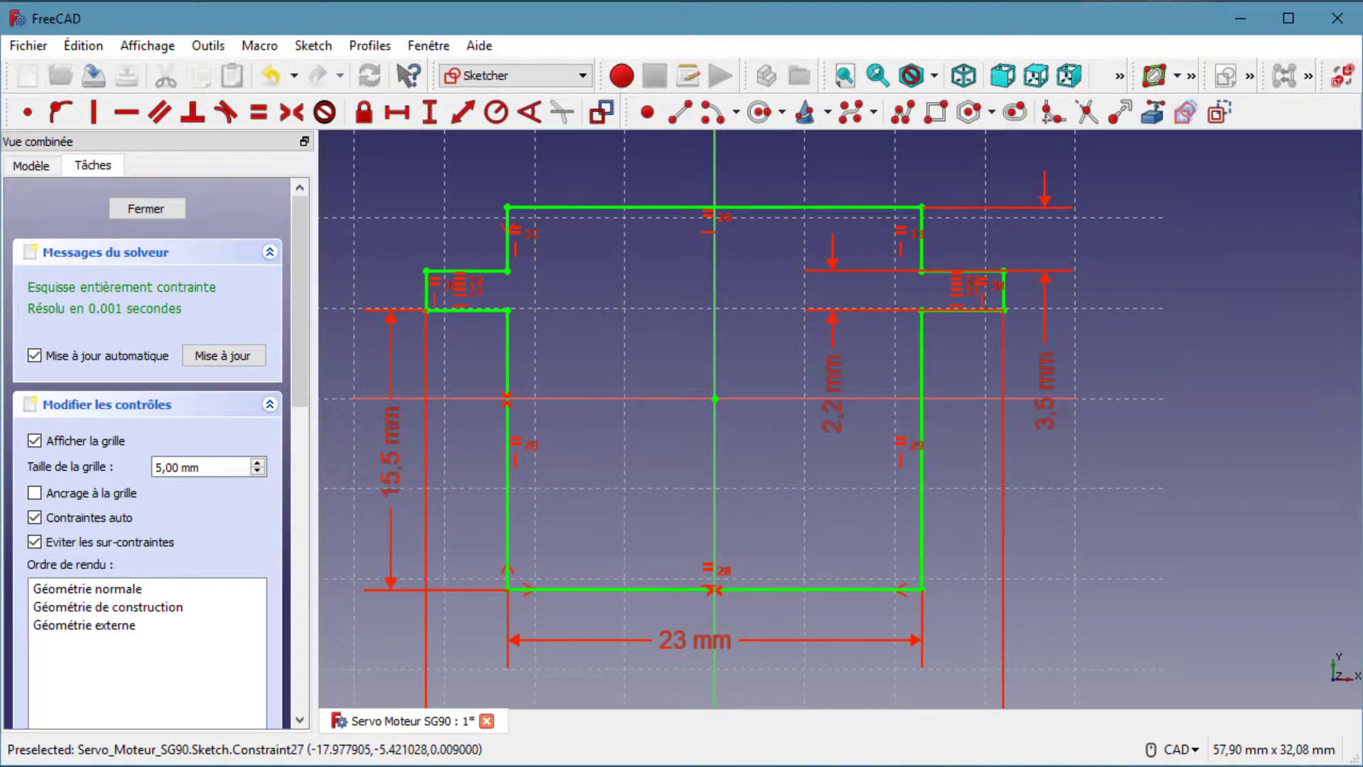
{"action": "key", "text": "alt+Tab"}
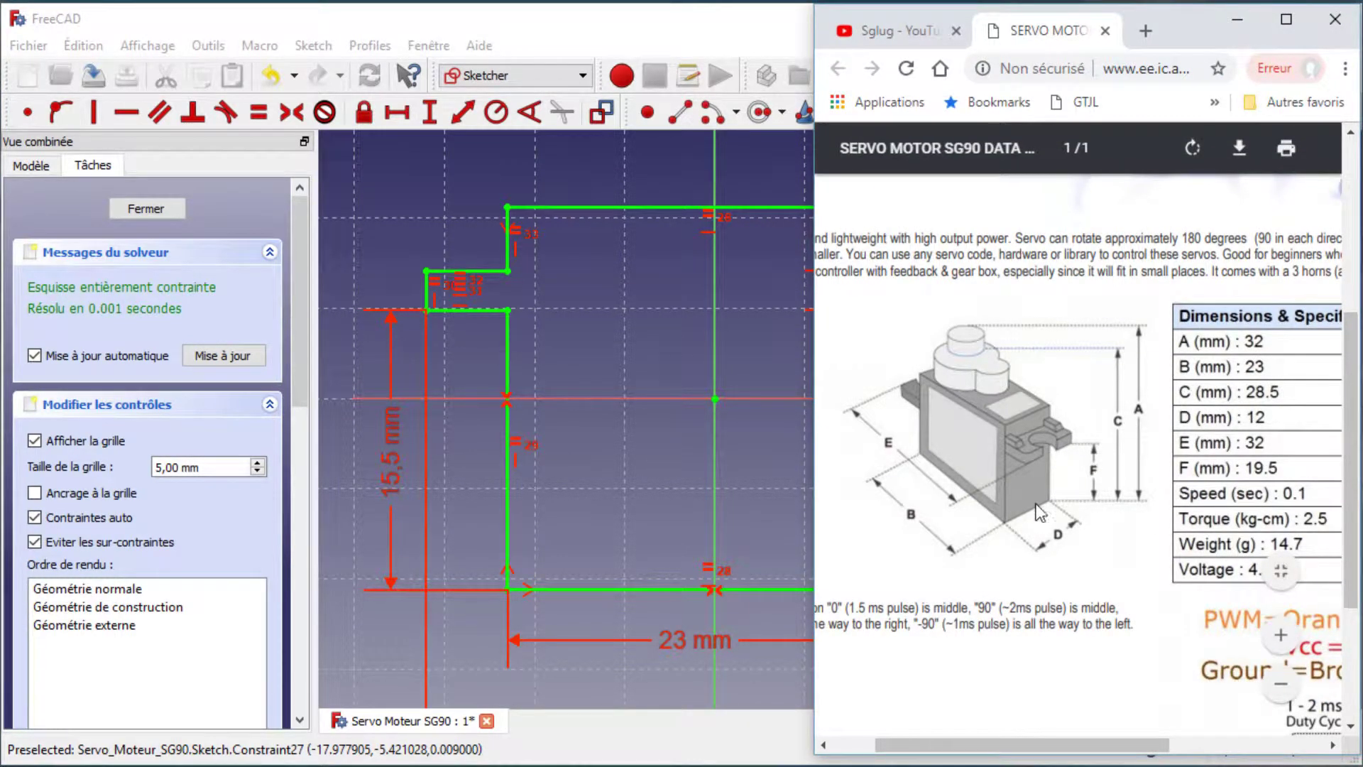
{"action": "key", "text": "alt+Tab"}
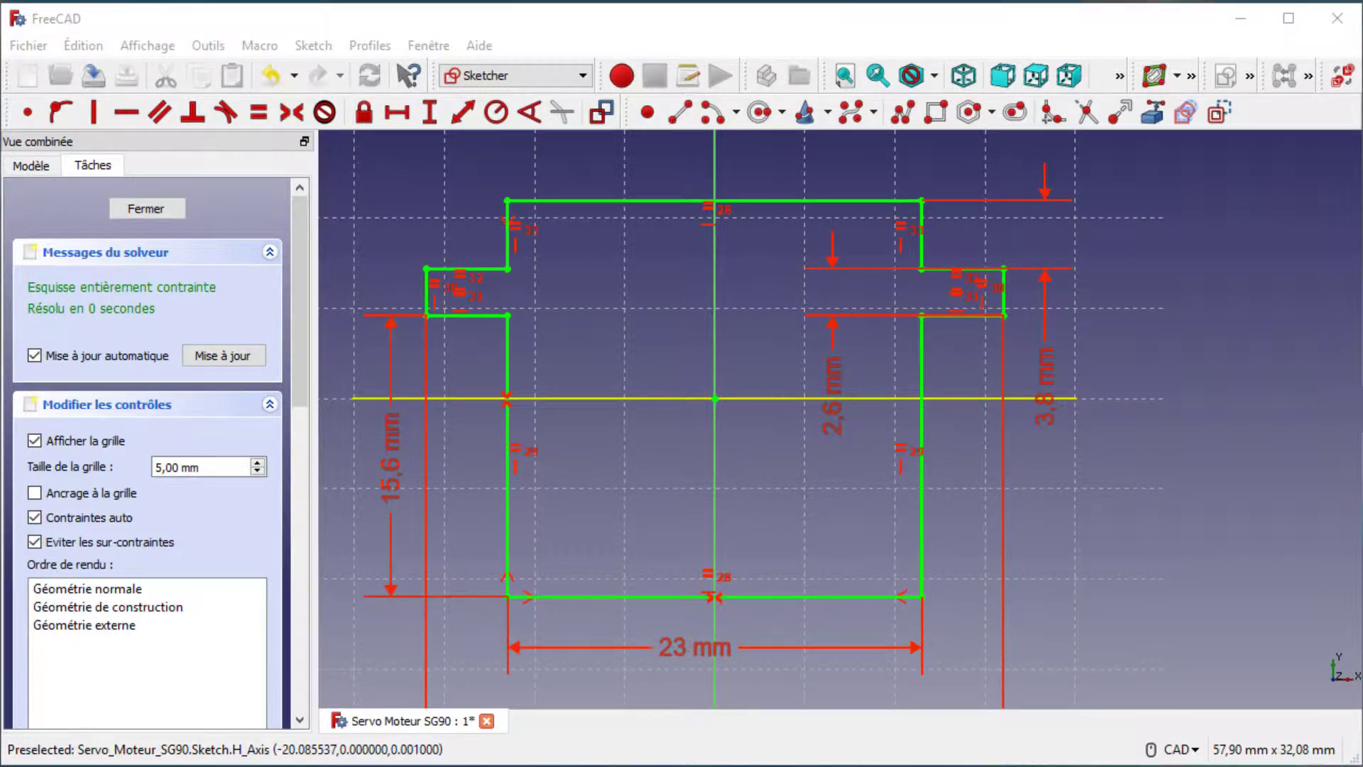
Finish editing the body profile sketch and save the document.
{"action": "left_click", "coordinate": [153, 209]}
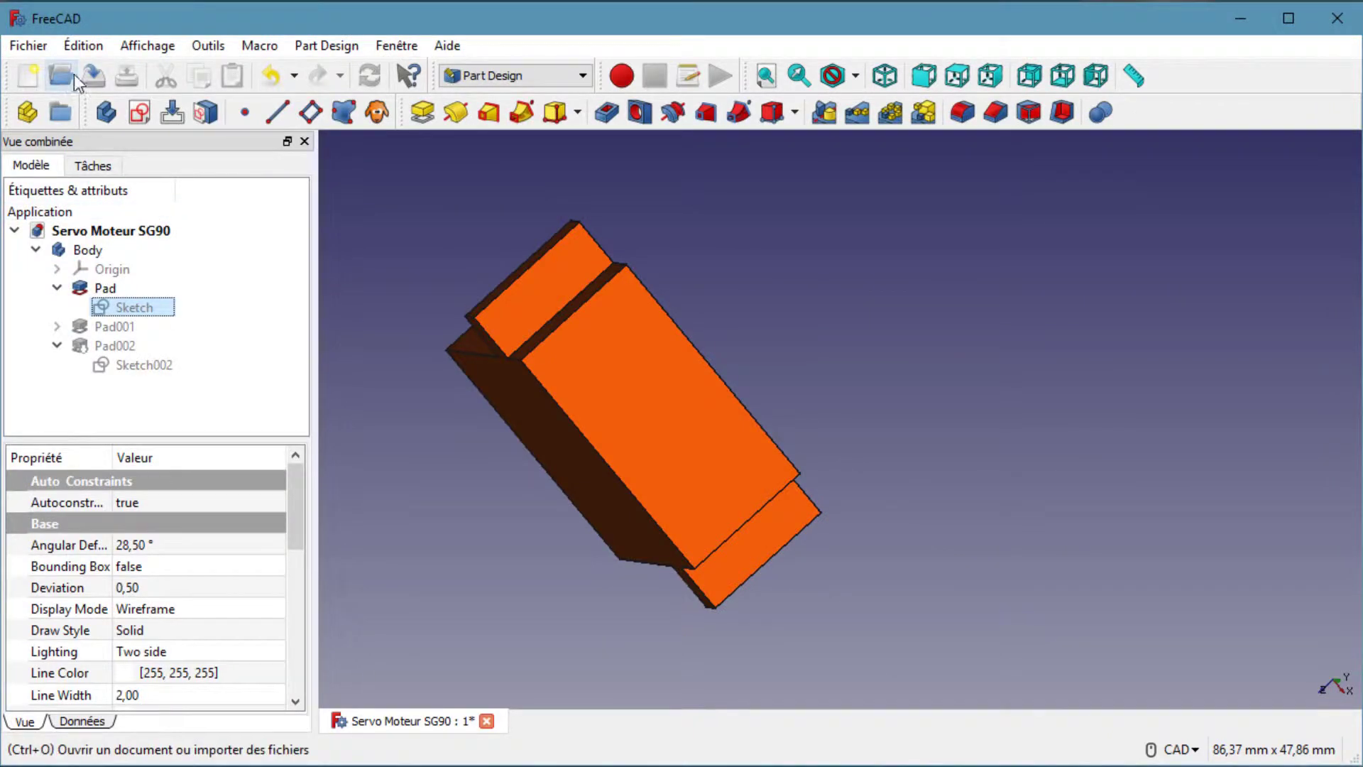
{"action": "left_click", "coordinate": [93, 76]}
Open Pad001's sketch for editing and draw a smaller second circle beside the large circle, within the central body outline.
{"action": "left_click", "coordinate": [57, 326]}
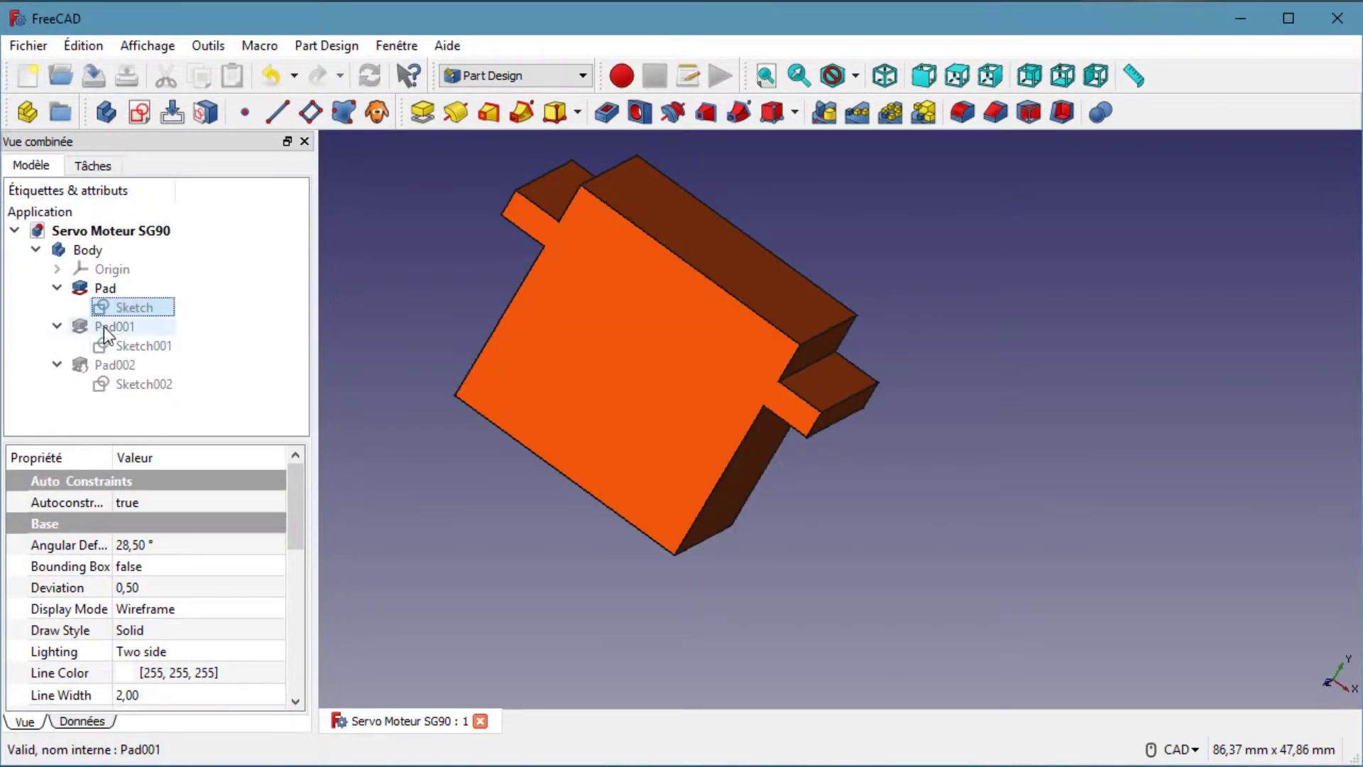
{"action": "double_click", "coordinate": [141, 347]}
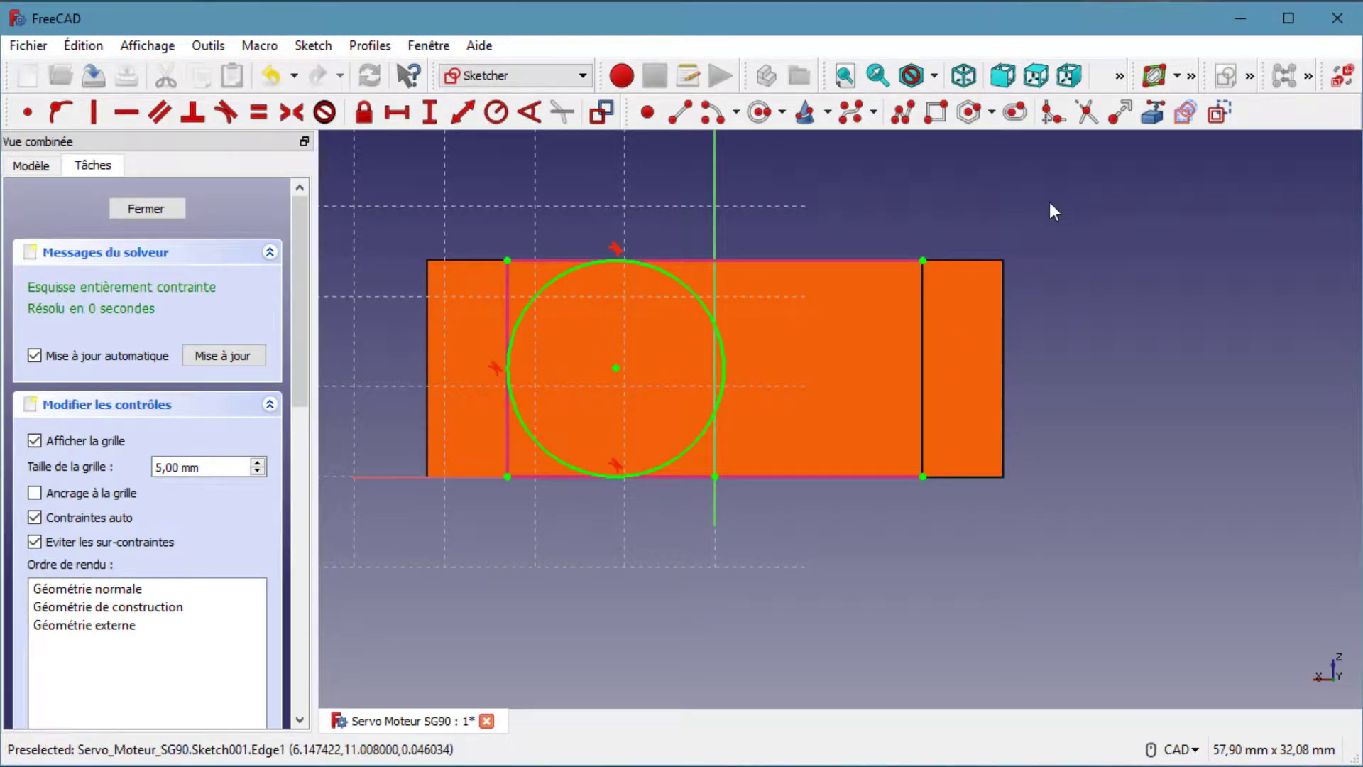
{"action": "left_click", "coordinate": [759, 112]}
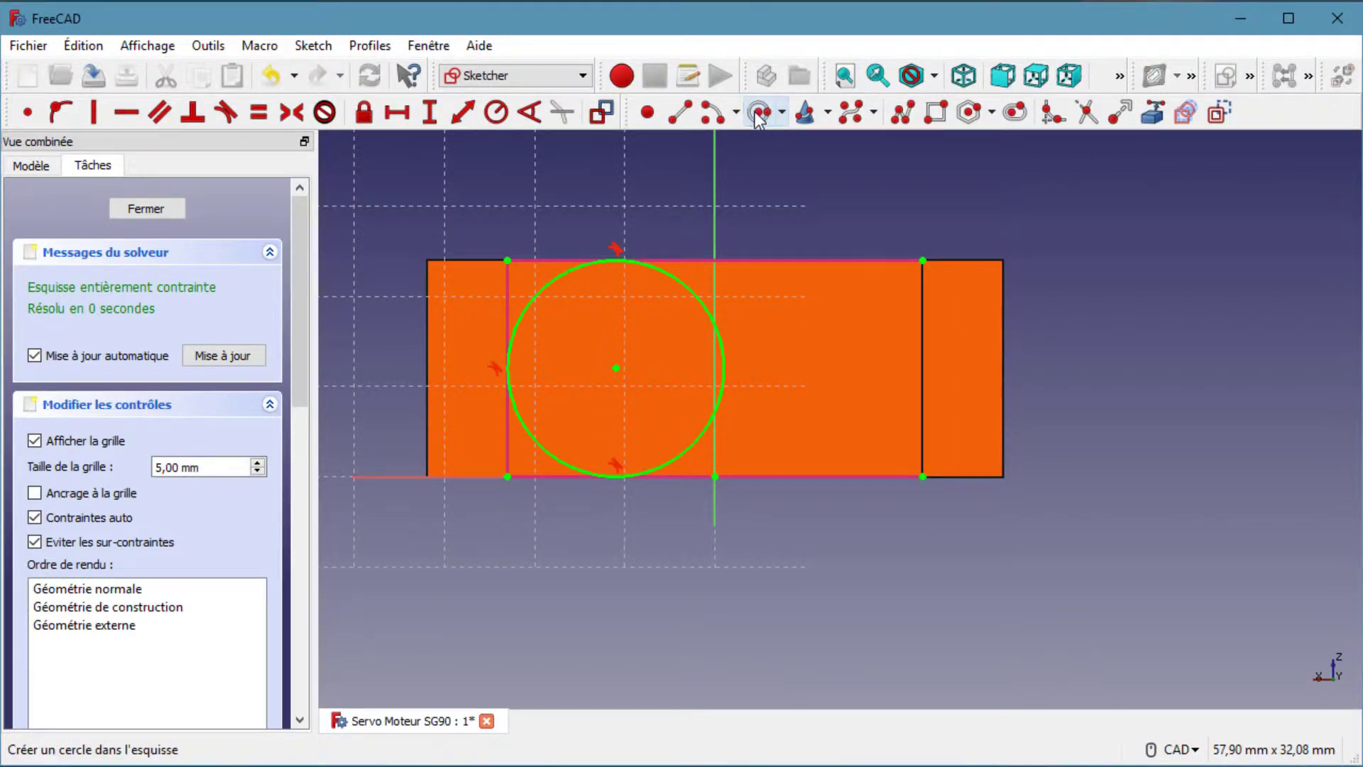
{"action": "left_click", "coordinate": [781, 346]}
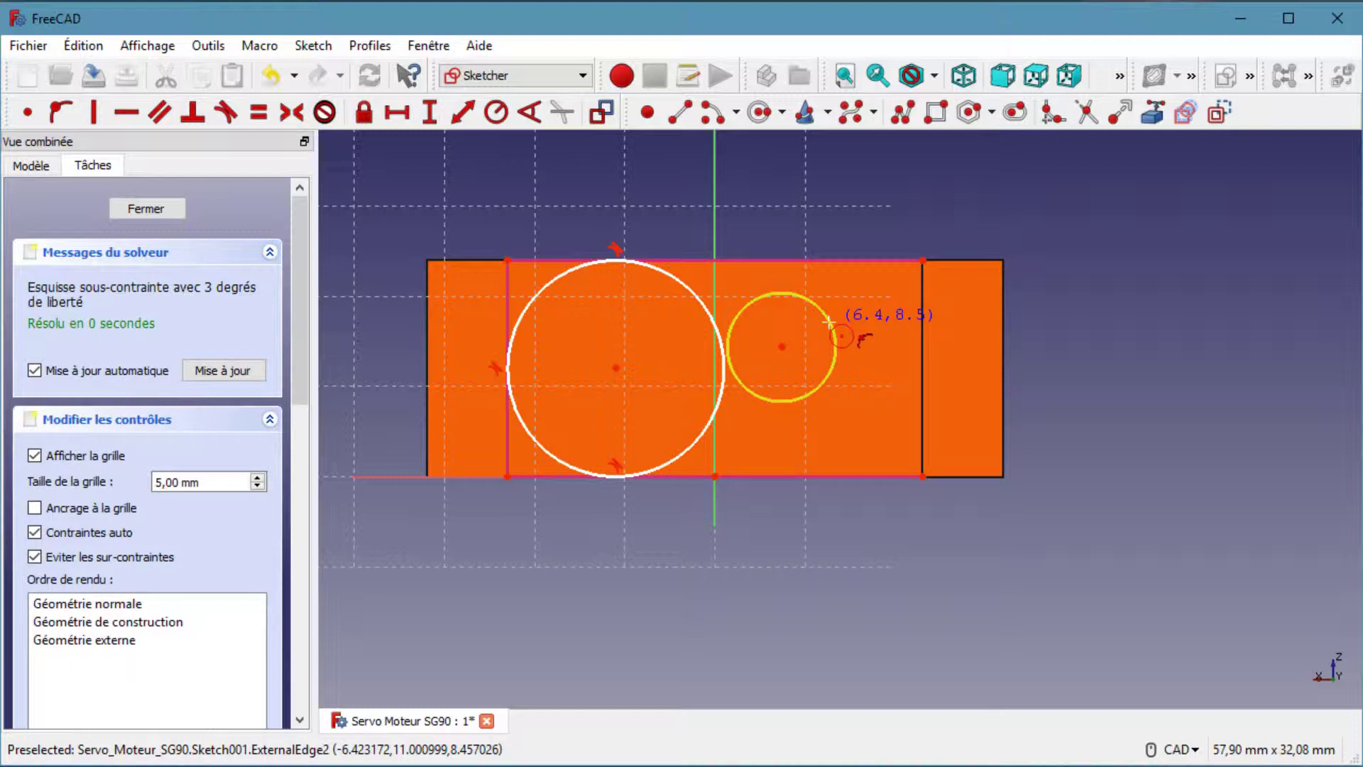
{"action": "left_click", "coordinate": [828, 323]}
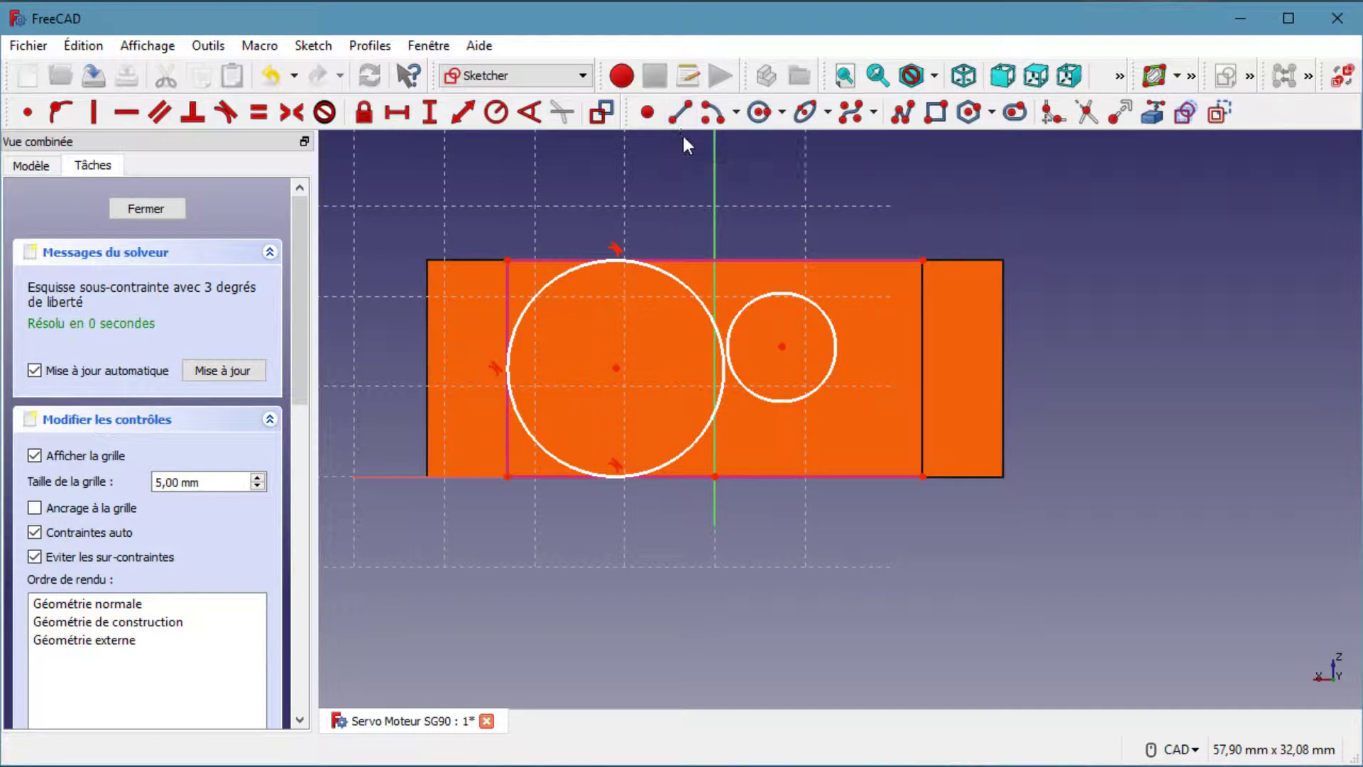
Draw a horizontal construction line through both circles, extending past both ends of the servo body.
{"action": "left_click", "coordinate": [685, 115]}
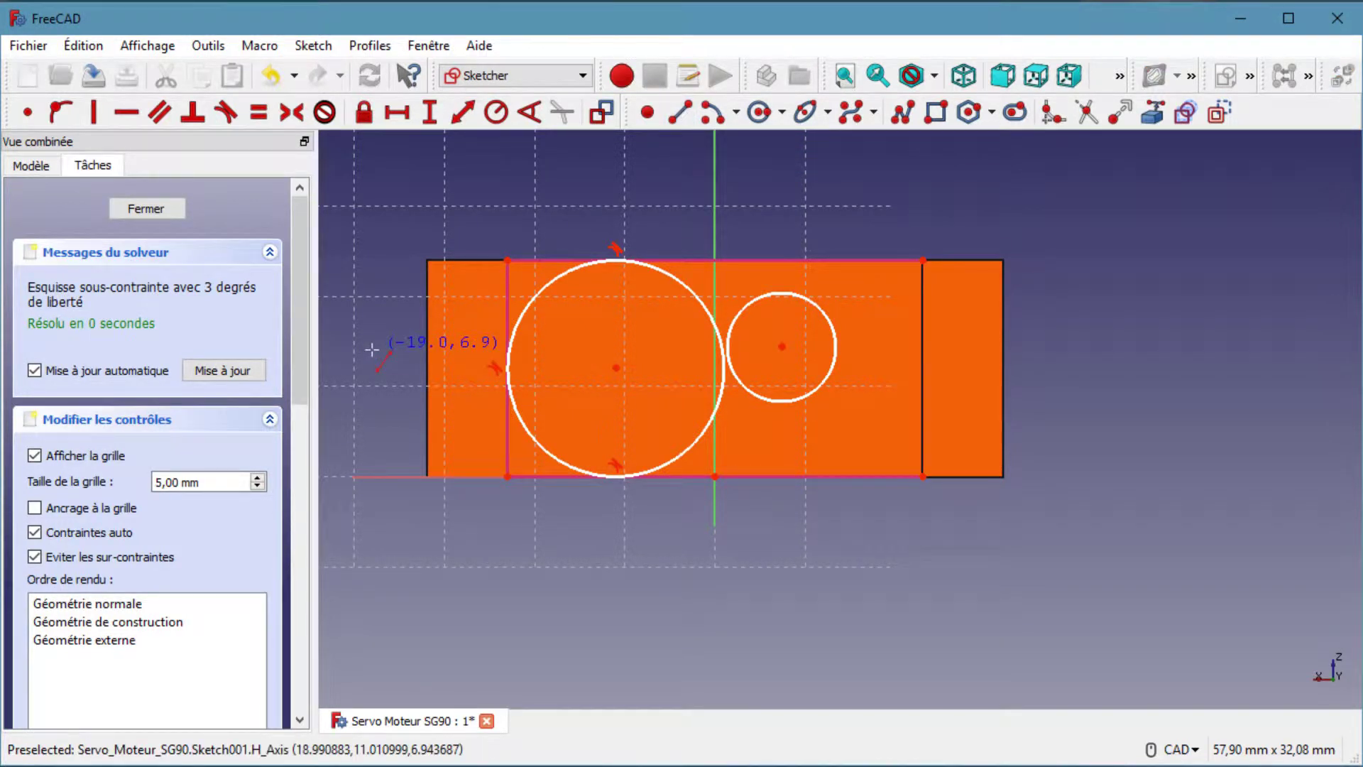
{"action": "left_click", "coordinate": [372, 340]}
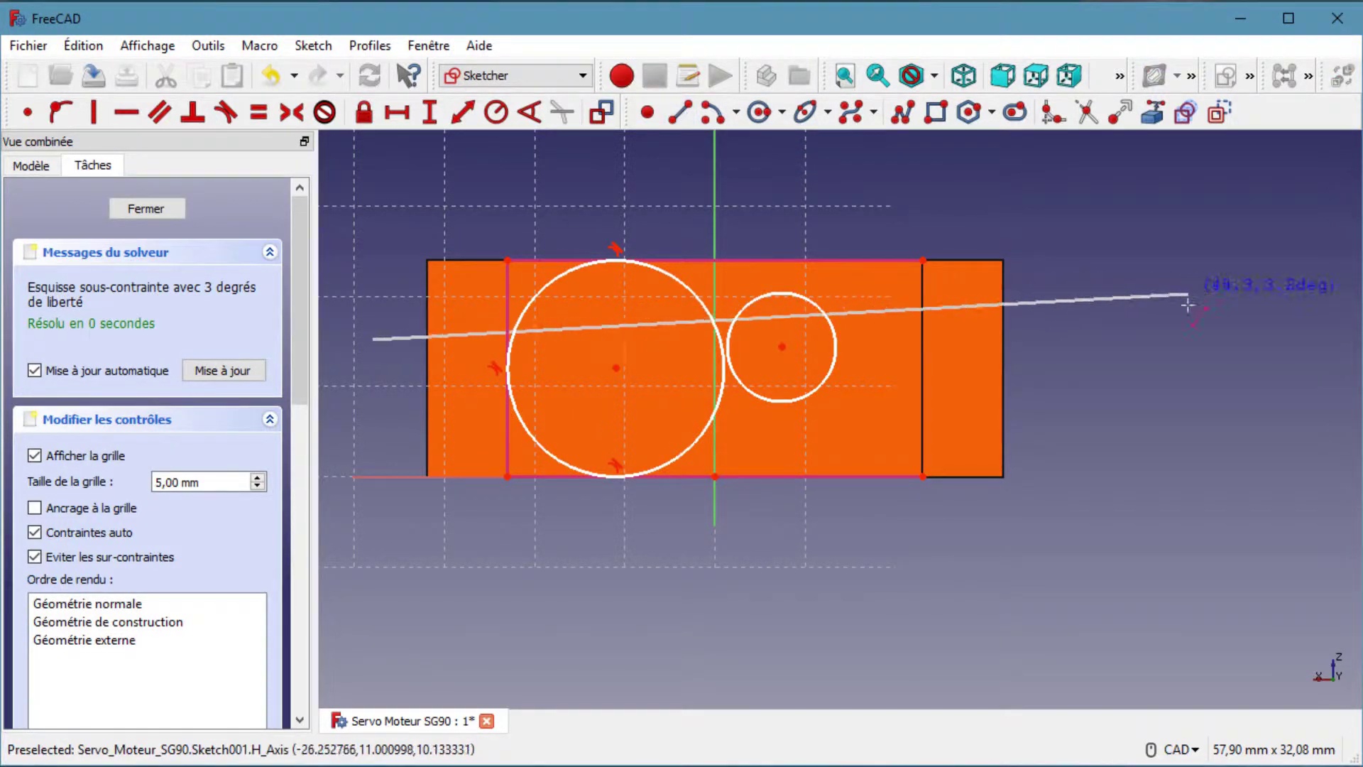
{"action": "left_click", "coordinate": [1108, 340]}
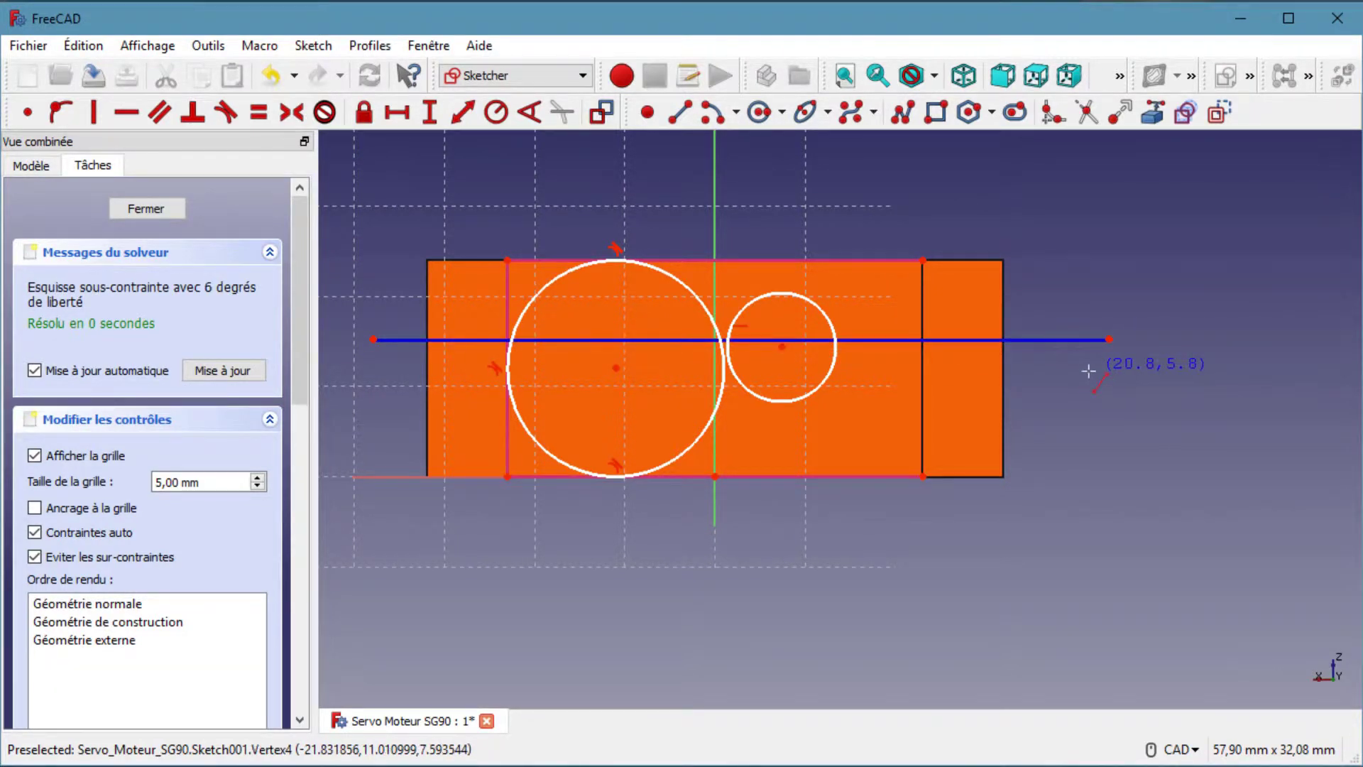
{"action": "left_click", "coordinate": [1220, 113]}
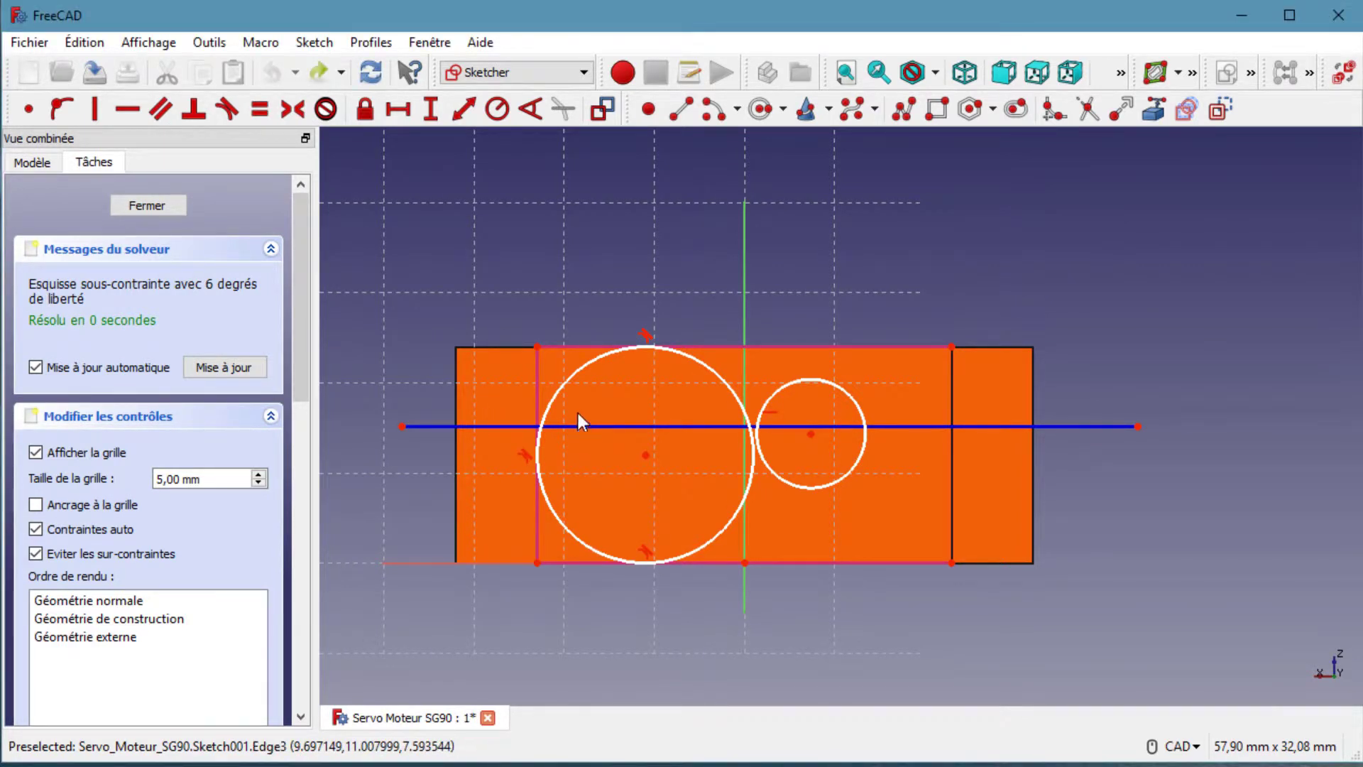
Constrain the centres of the large and small circles onto the horizontal construction line with point-on-object constraints.
{"action": "left_click", "coordinate": [61, 110]}
{"action": "left_click", "coordinate": [647, 427]}
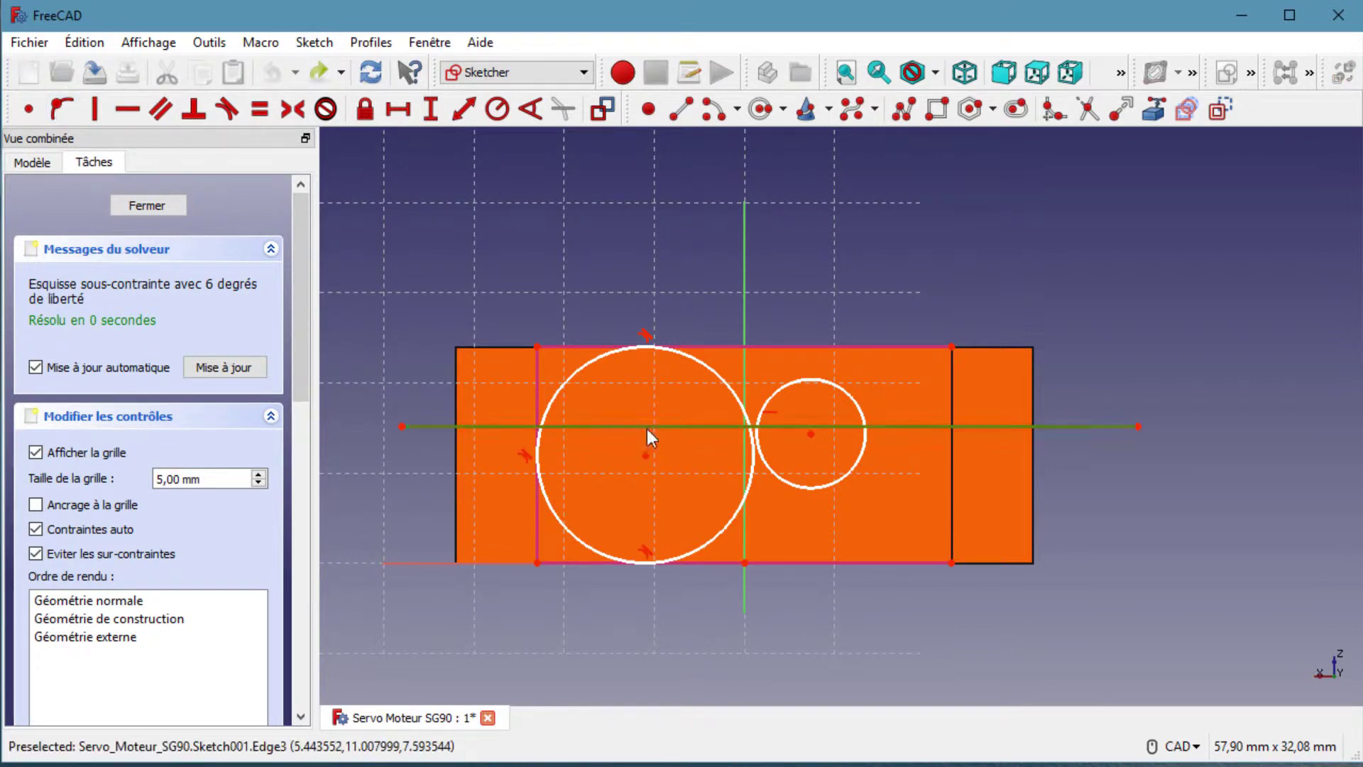
{"action": "left_click", "coordinate": [645, 455]}
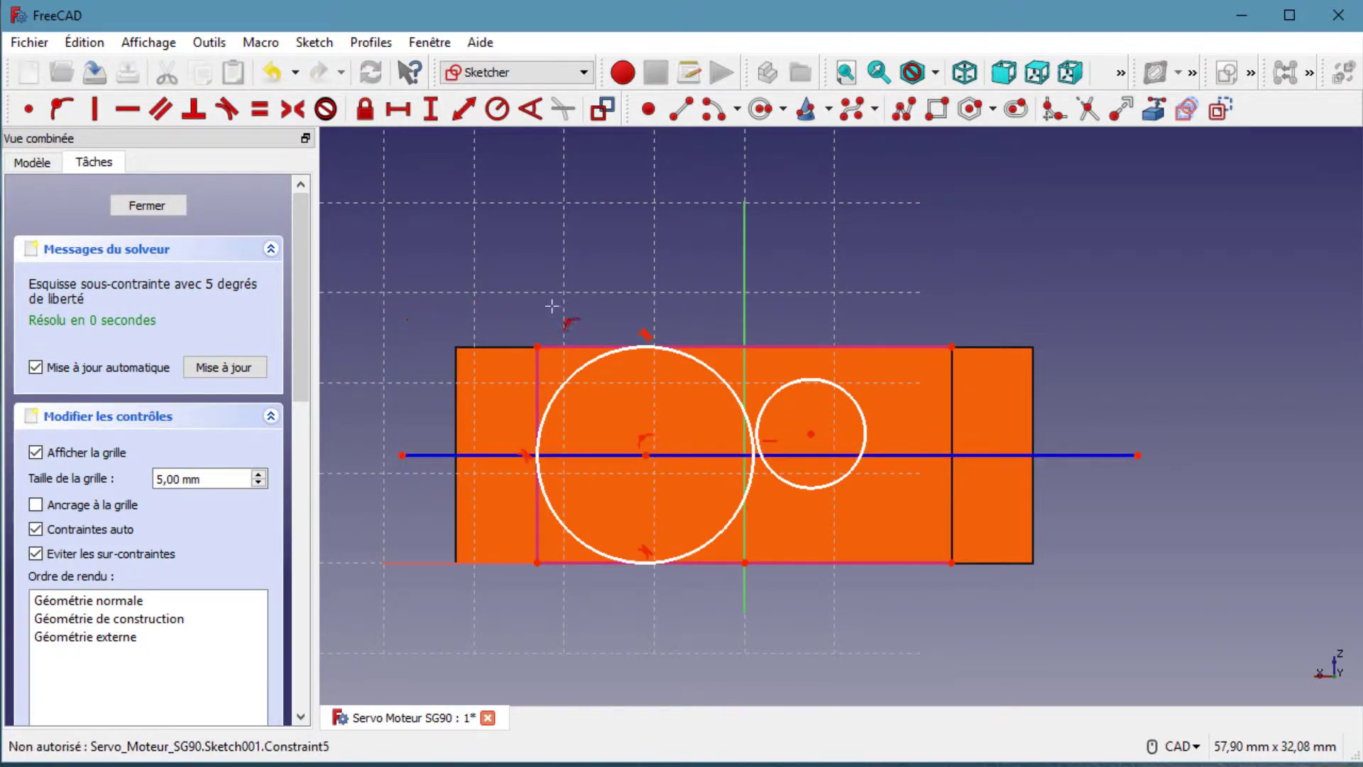
{"action": "left_click", "coordinate": [816, 455]}
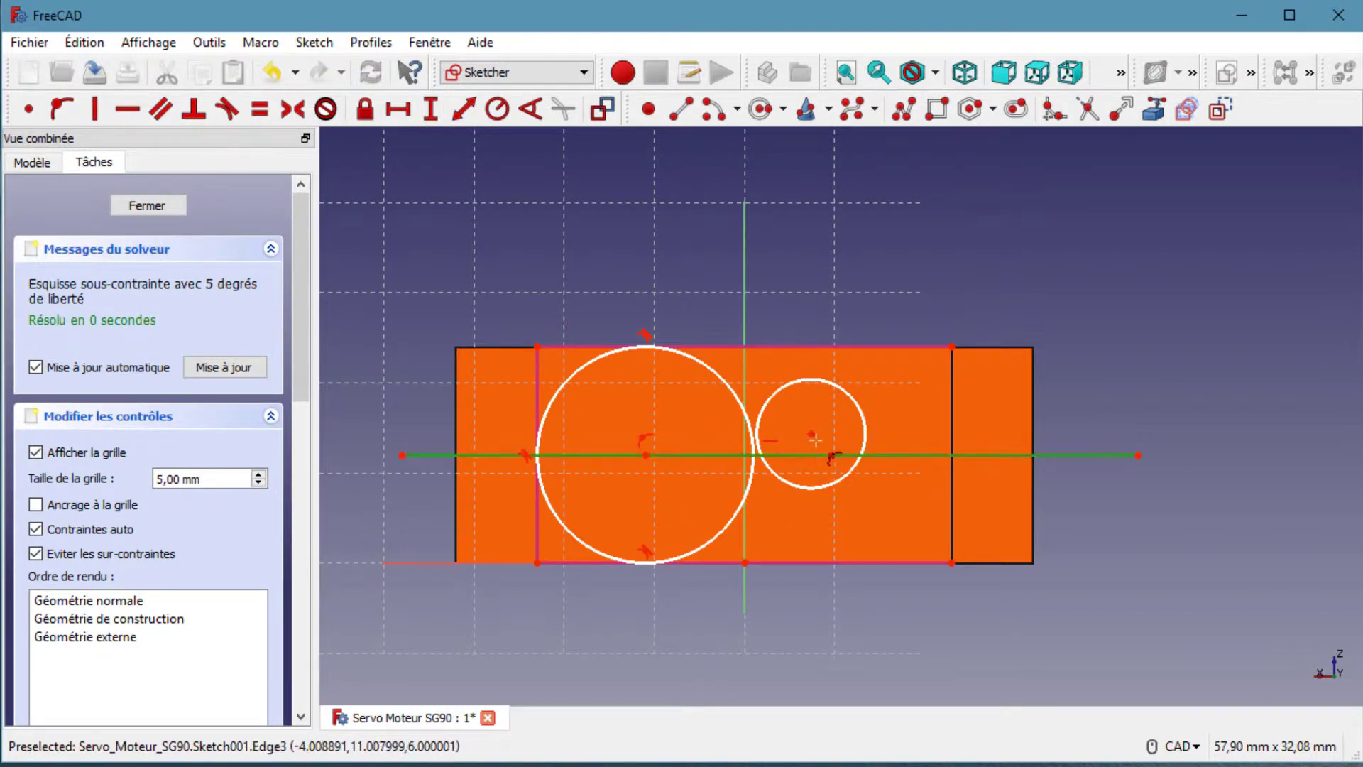
{"action": "left_click", "coordinate": [810, 434]}
{"action": "key", "text": "o"}
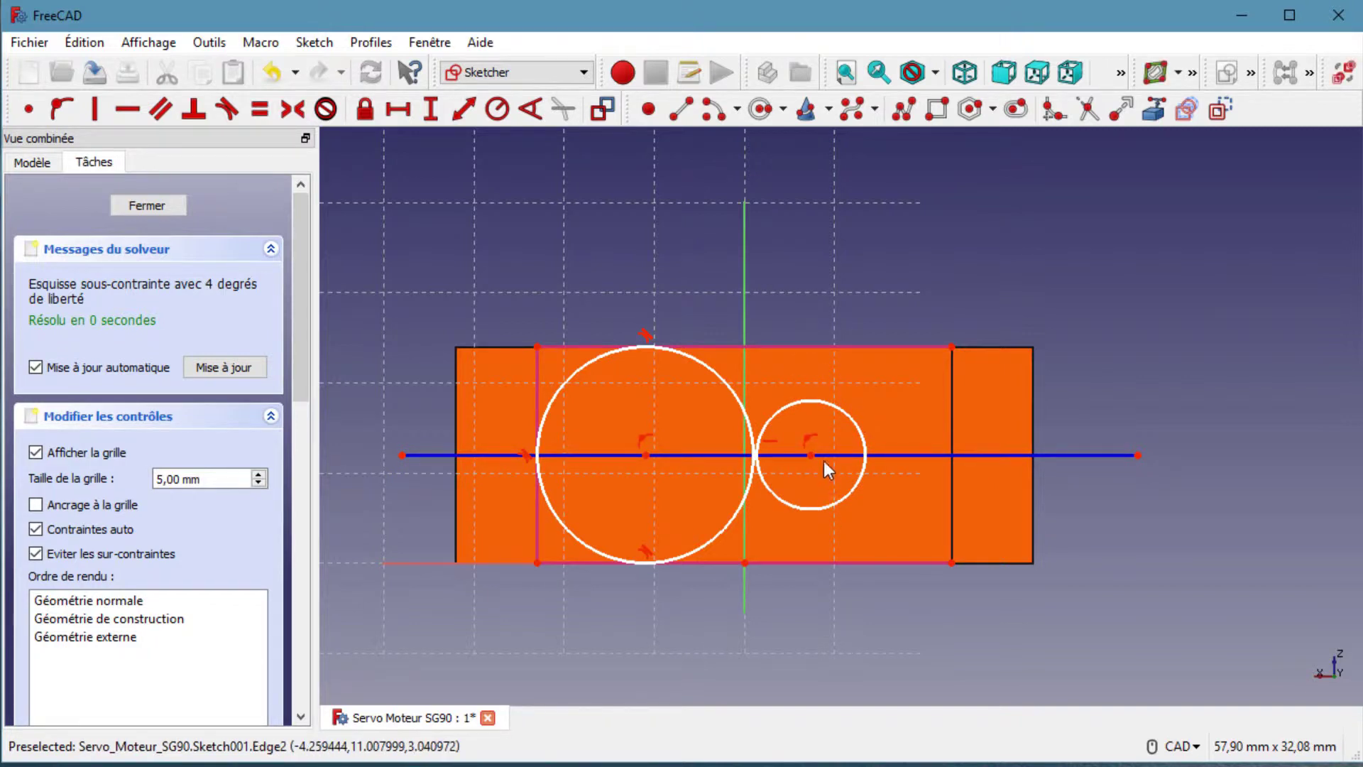
Set the horizontal distance between the two circle centres to 6 mm and place the dimension above the body.
{"action": "left_click_drag", "start_coordinate": [815, 457], "coordinate": [863, 455]}
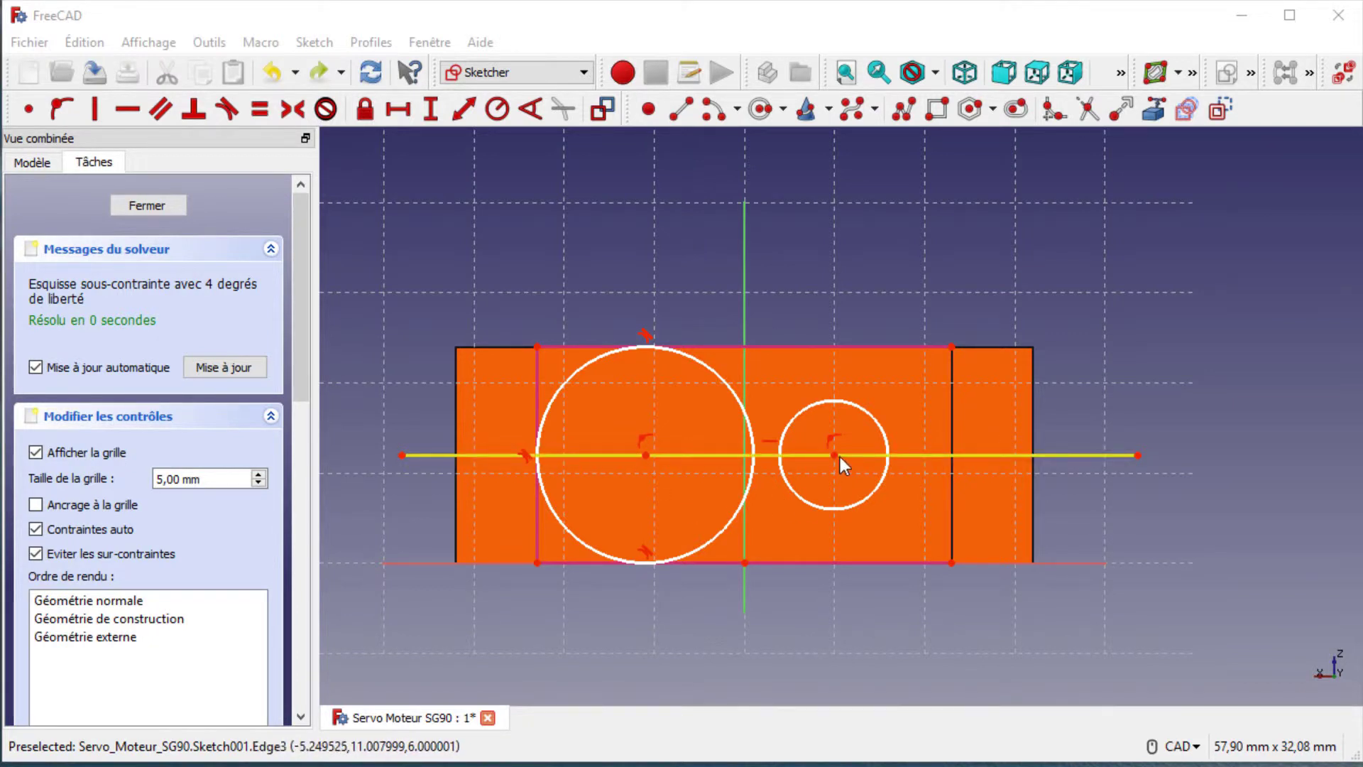
{"action": "left_click", "coordinate": [397, 109]}
{"action": "left_click", "coordinate": [645, 454]}
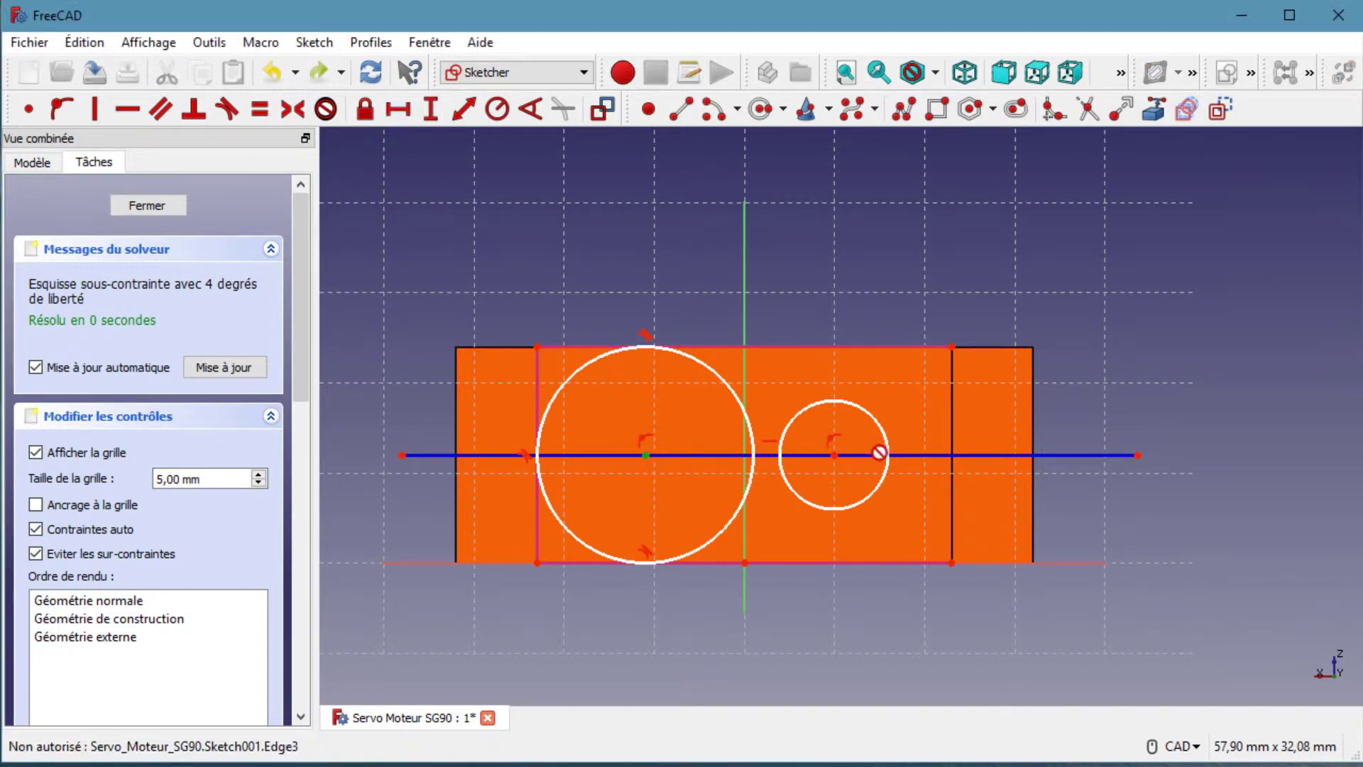
{"action": "left_click", "coordinate": [834, 454]}
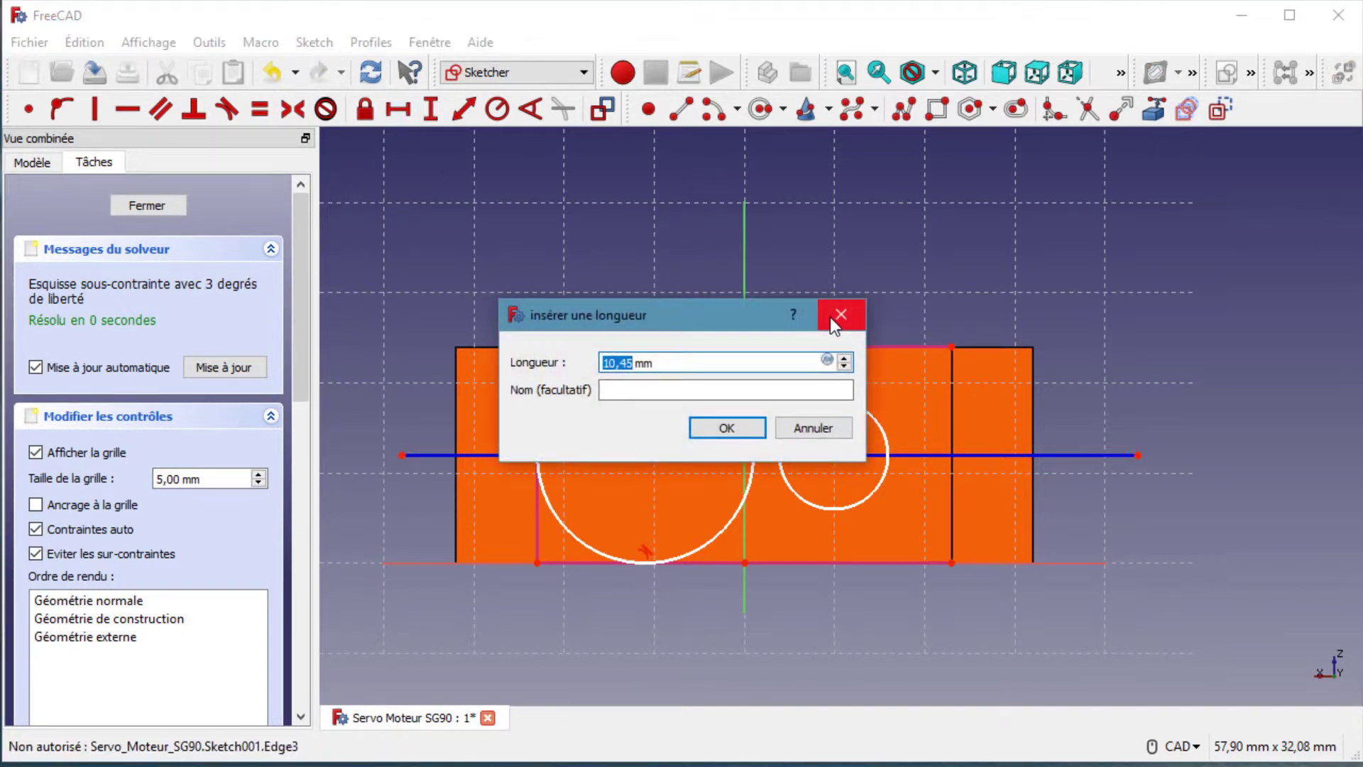
{"action": "type", "text": "6"}
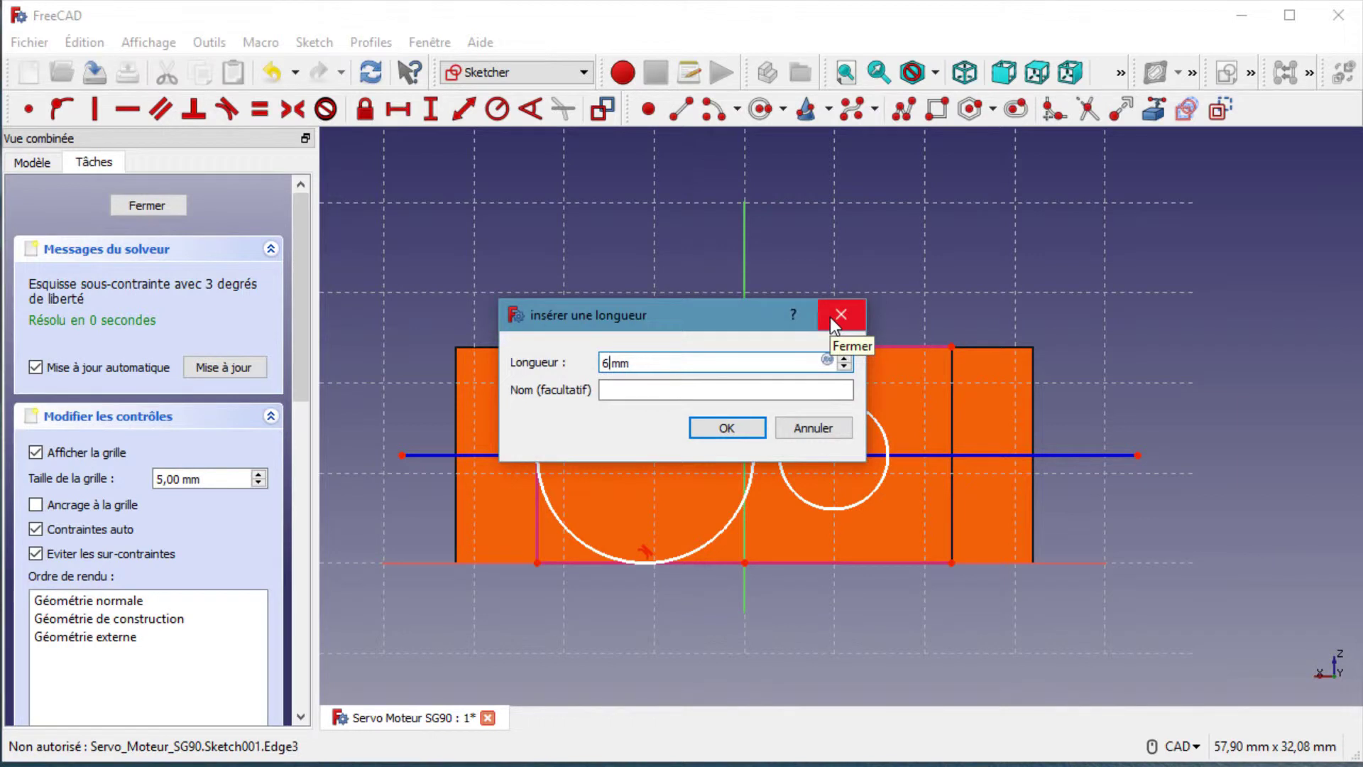
{"action": "left_click", "coordinate": [832, 319]}
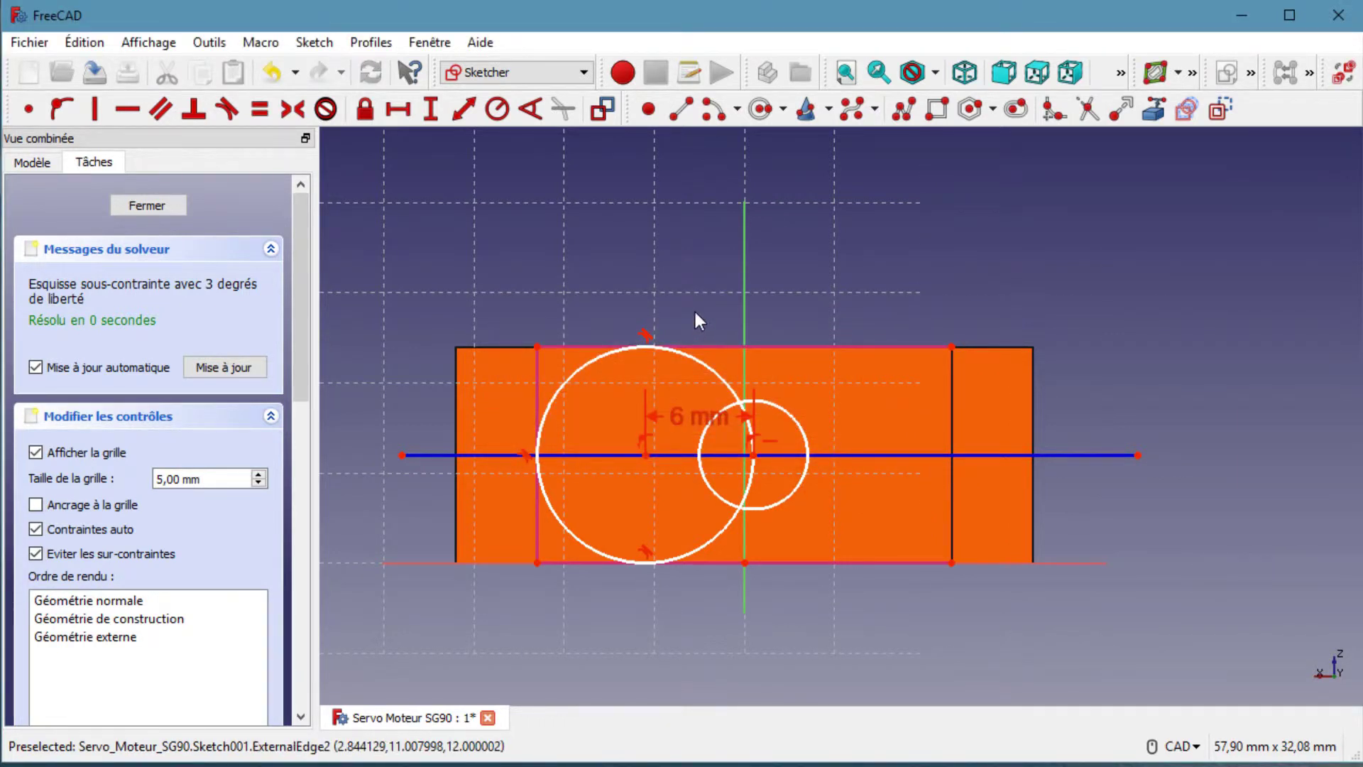
{"action": "left_click_drag", "start_coordinate": [700, 418], "coordinate": [822, 313]}
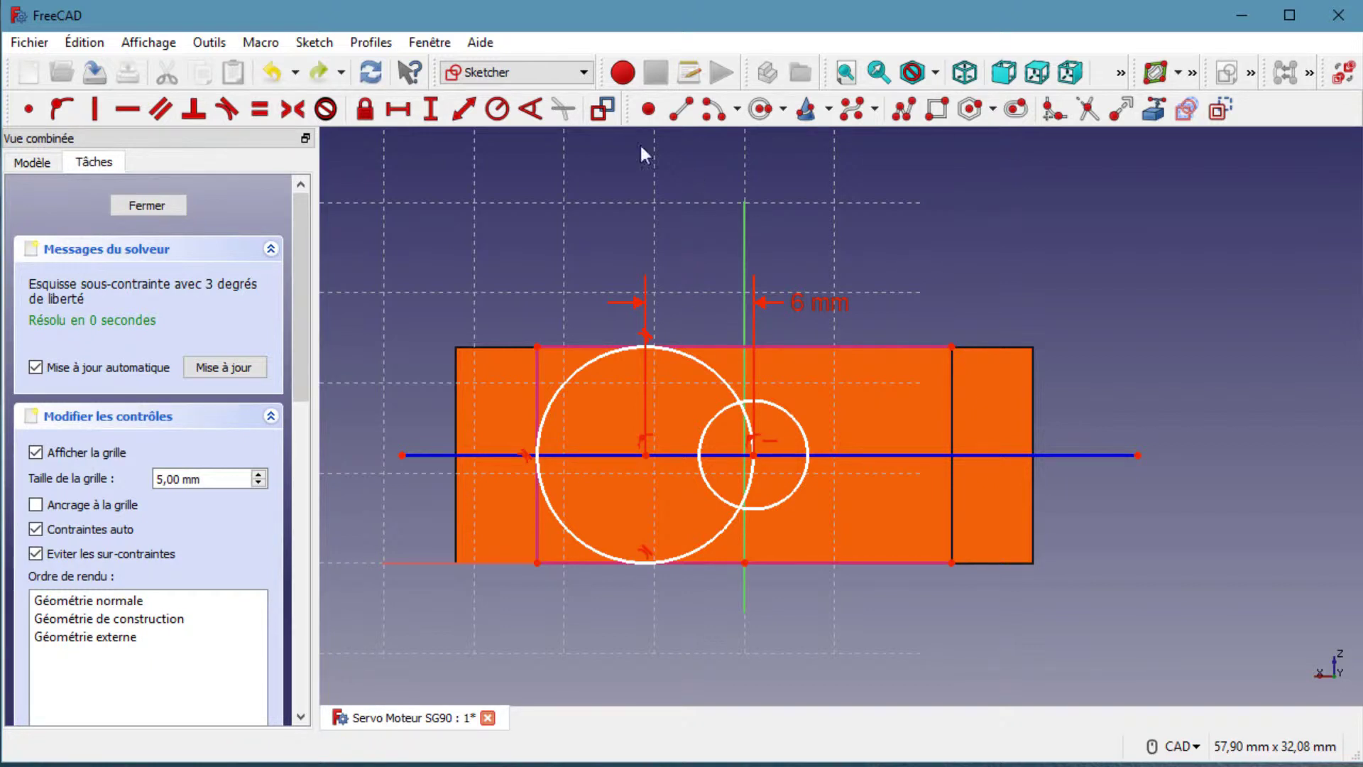
Constrain the small circle's radius to 3 mm.
{"action": "left_click", "coordinate": [795, 419]}
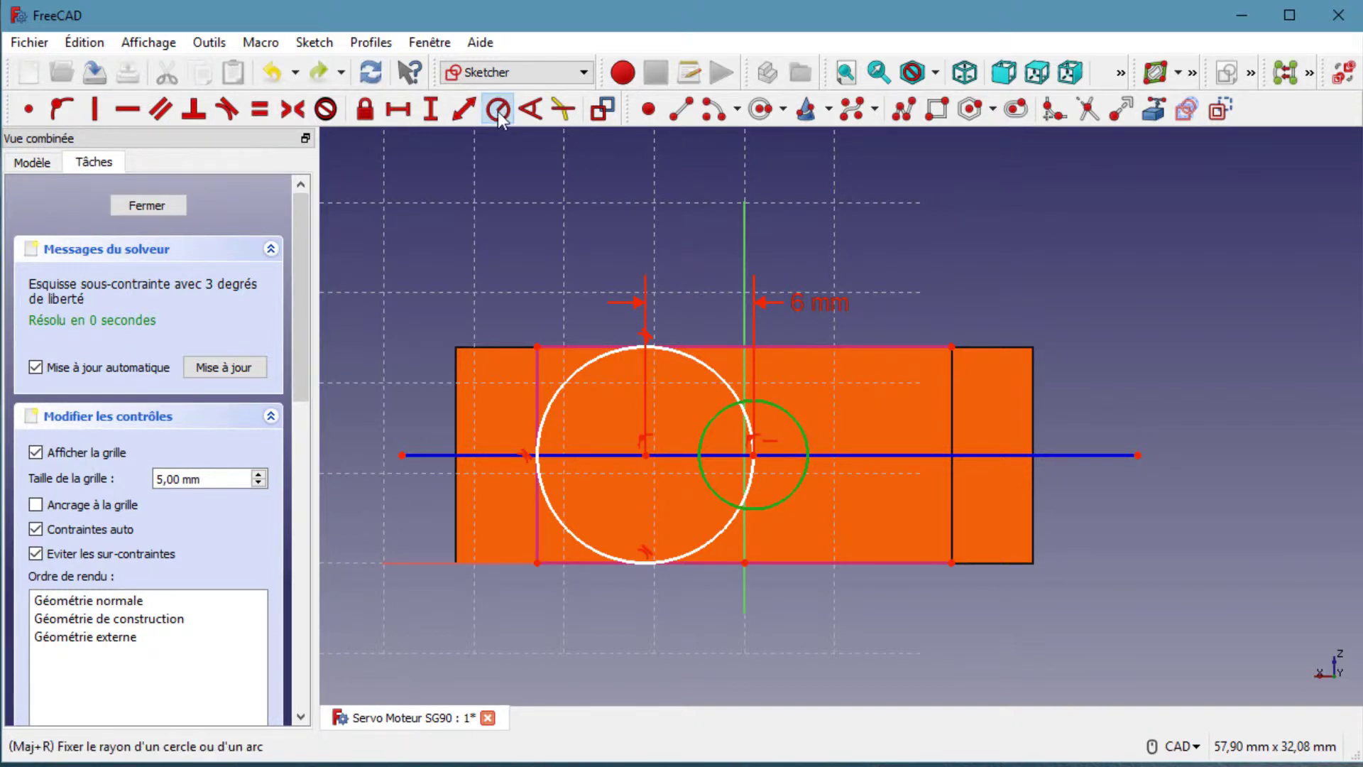
{"action": "left_click", "coordinate": [497, 108]}
{"action": "type", "text": "3"}
{"action": "key", "text": "Return"}
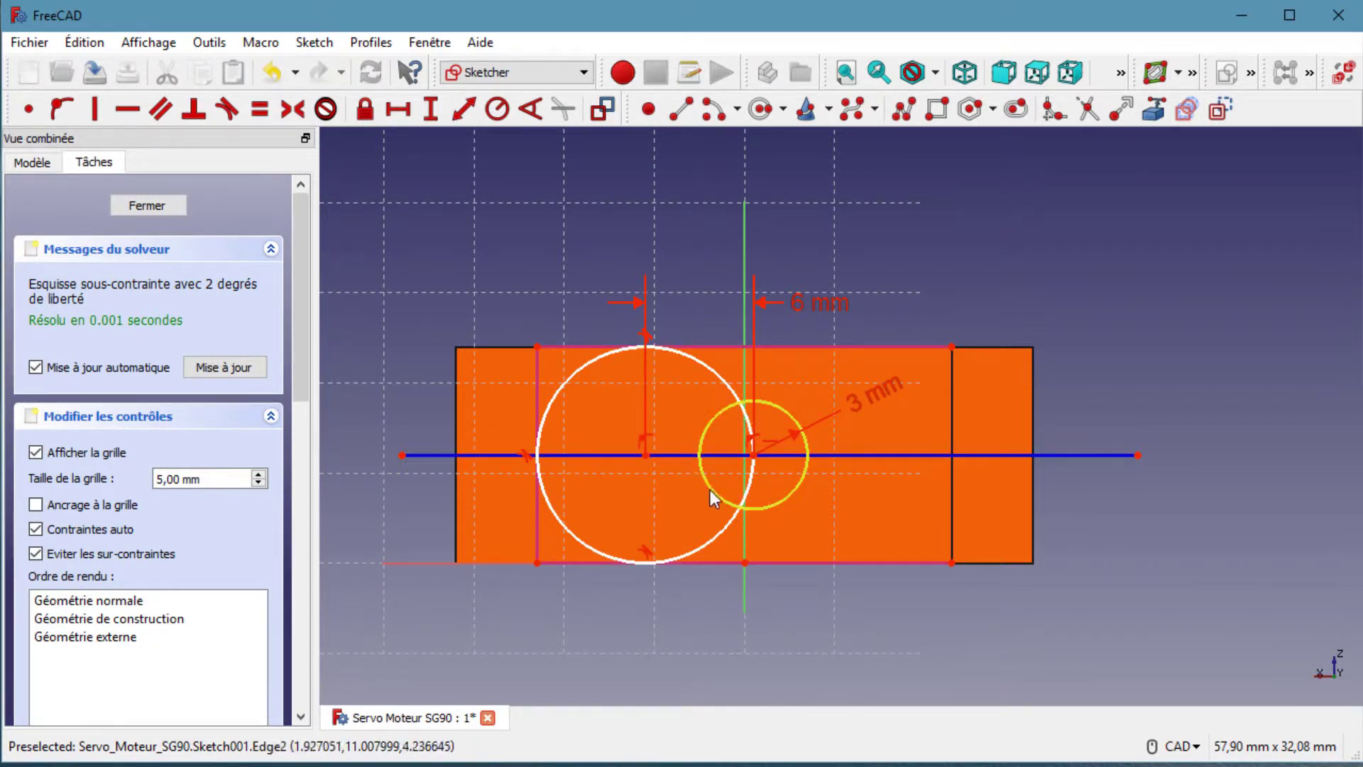
Trim the overlapping arcs inside the two circles to leave a single combined outer contour.
{"action": "left_click", "coordinate": [1088, 110]}
{"action": "left_click", "coordinate": [713, 434]}
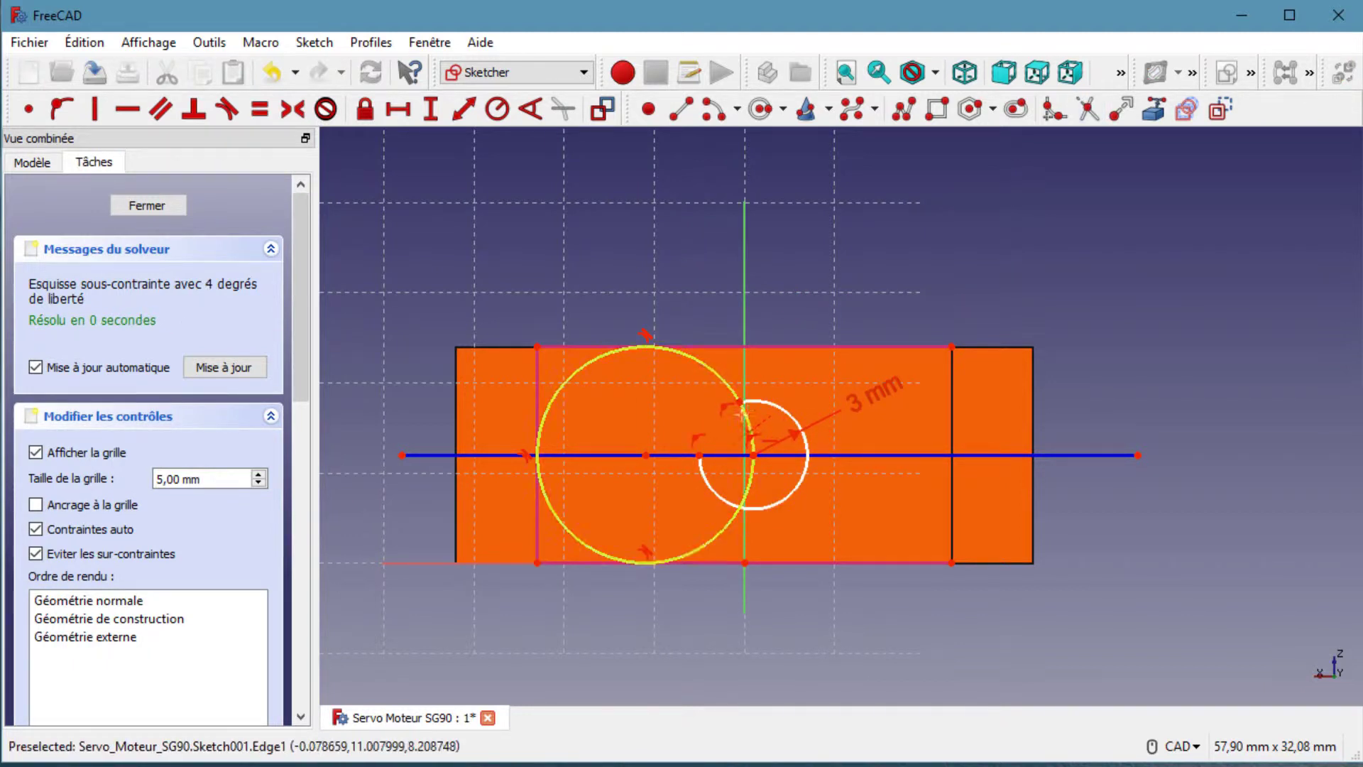
{"action": "left_click", "coordinate": [713, 492]}
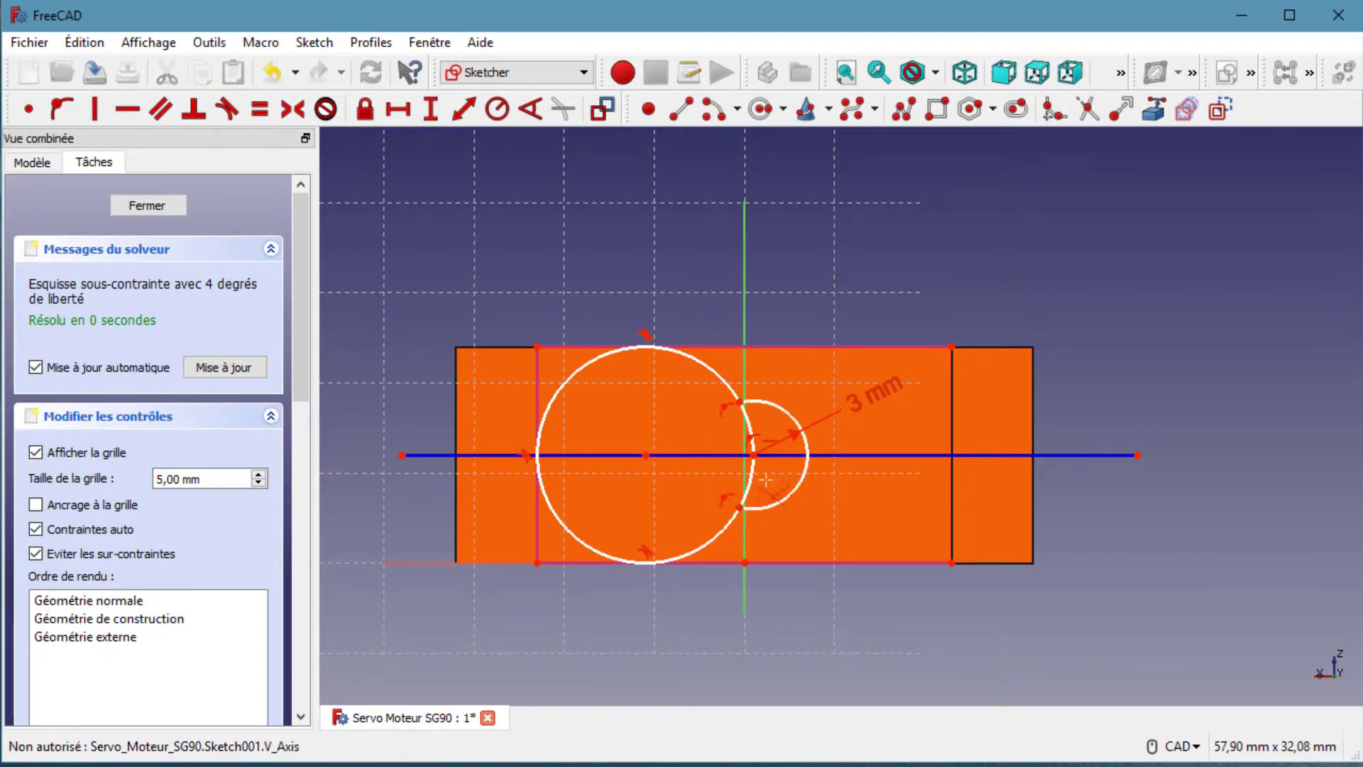
{"action": "left_click", "coordinate": [747, 418]}
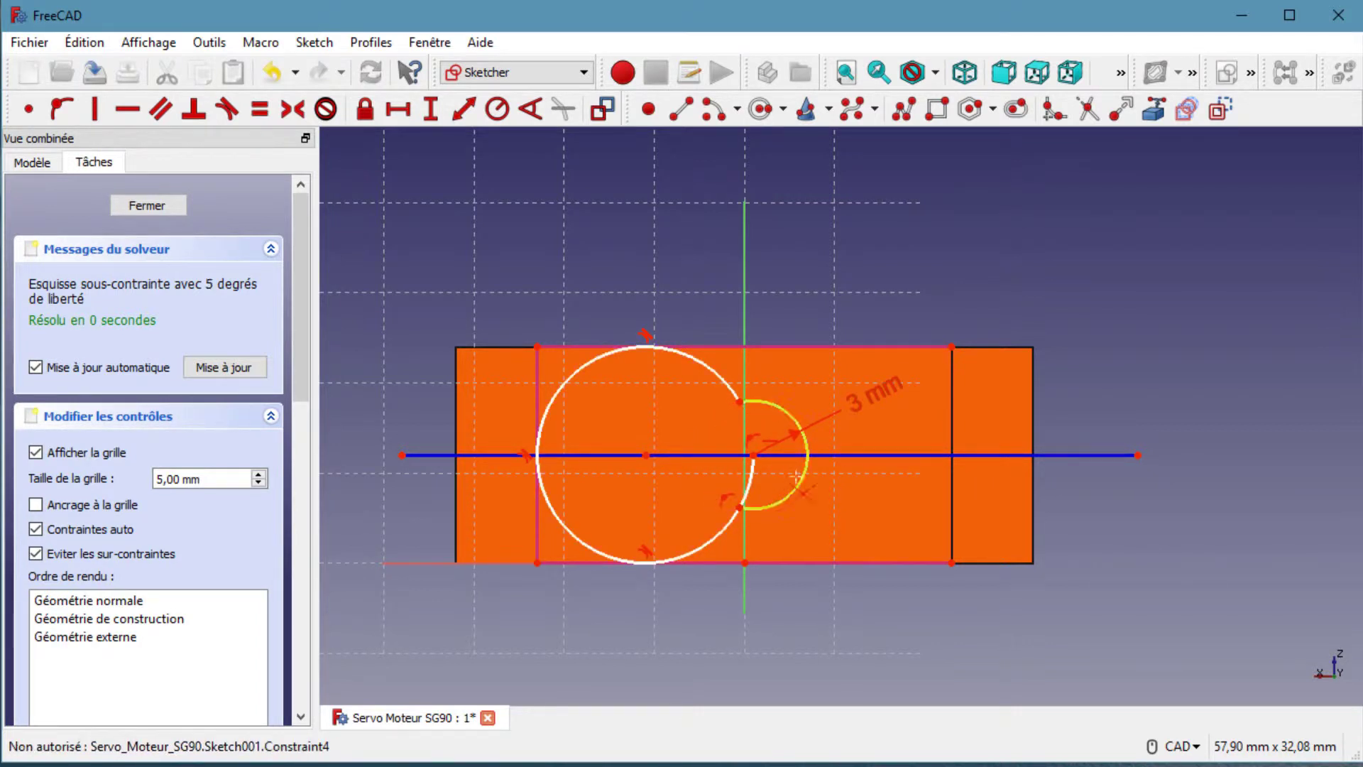
{"action": "left_click", "coordinate": [751, 483]}
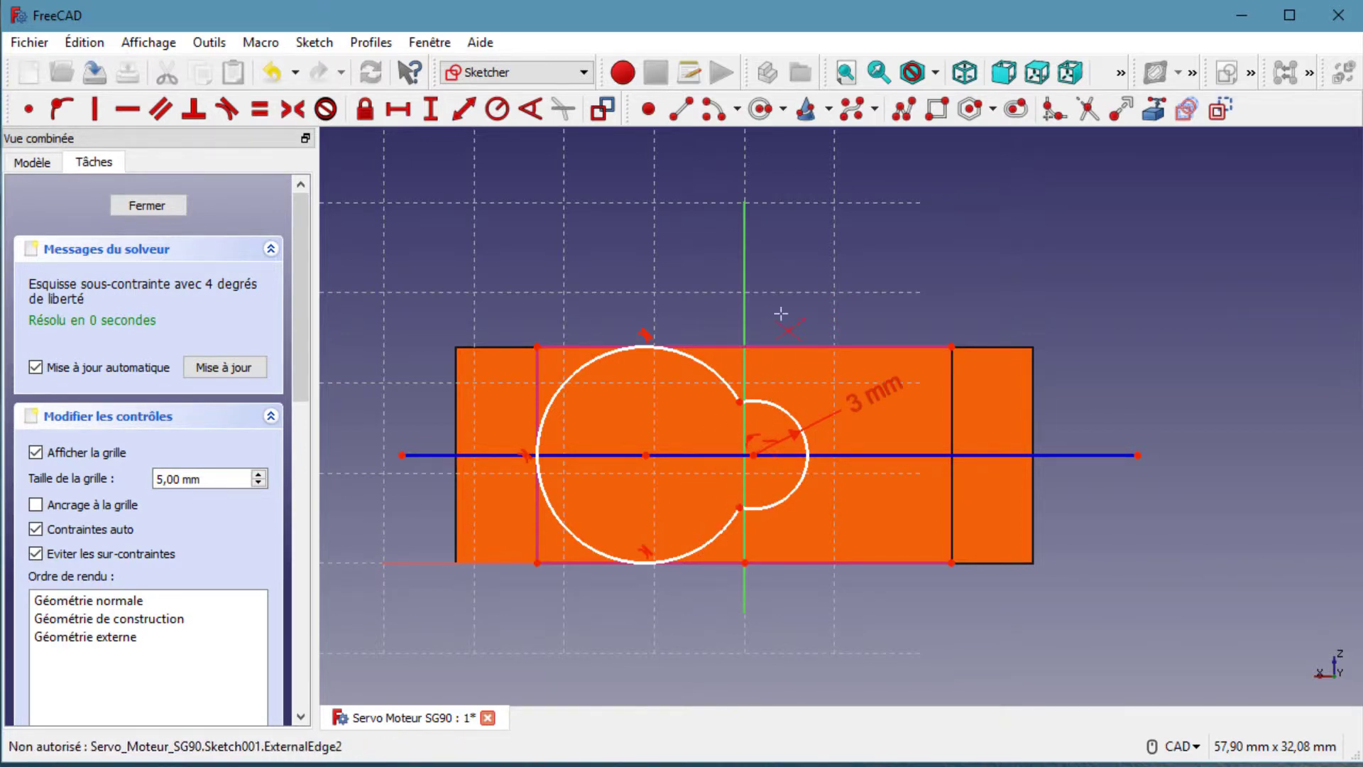
{"action": "key", "text": "Escape"}
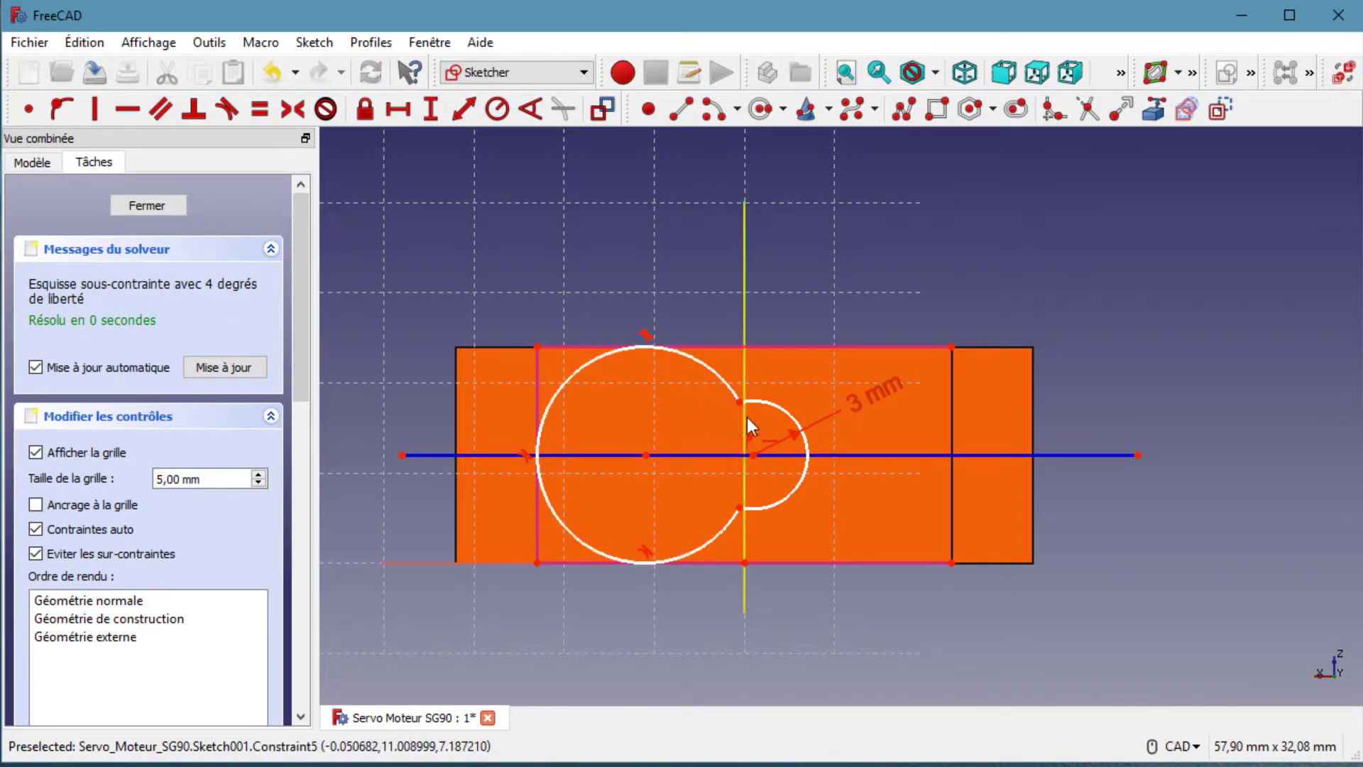
Test the trimmed contour's freedom by moving the upper arc junction, and constrain the large arc's centre back onto the construction line.
{"action": "mouse_move", "coordinate": [740, 402]}
{"action": "left_mouse_down"}
{"action": "mouse_move", "coordinate": [743, 426]}
{"action": "mouse_move", "coordinate": [747, 390]}
{"action": "mouse_move", "coordinate": [727, 456]}
{"action": "mouse_move", "coordinate": [726, 384]}
{"action": "left_mouse_up"}
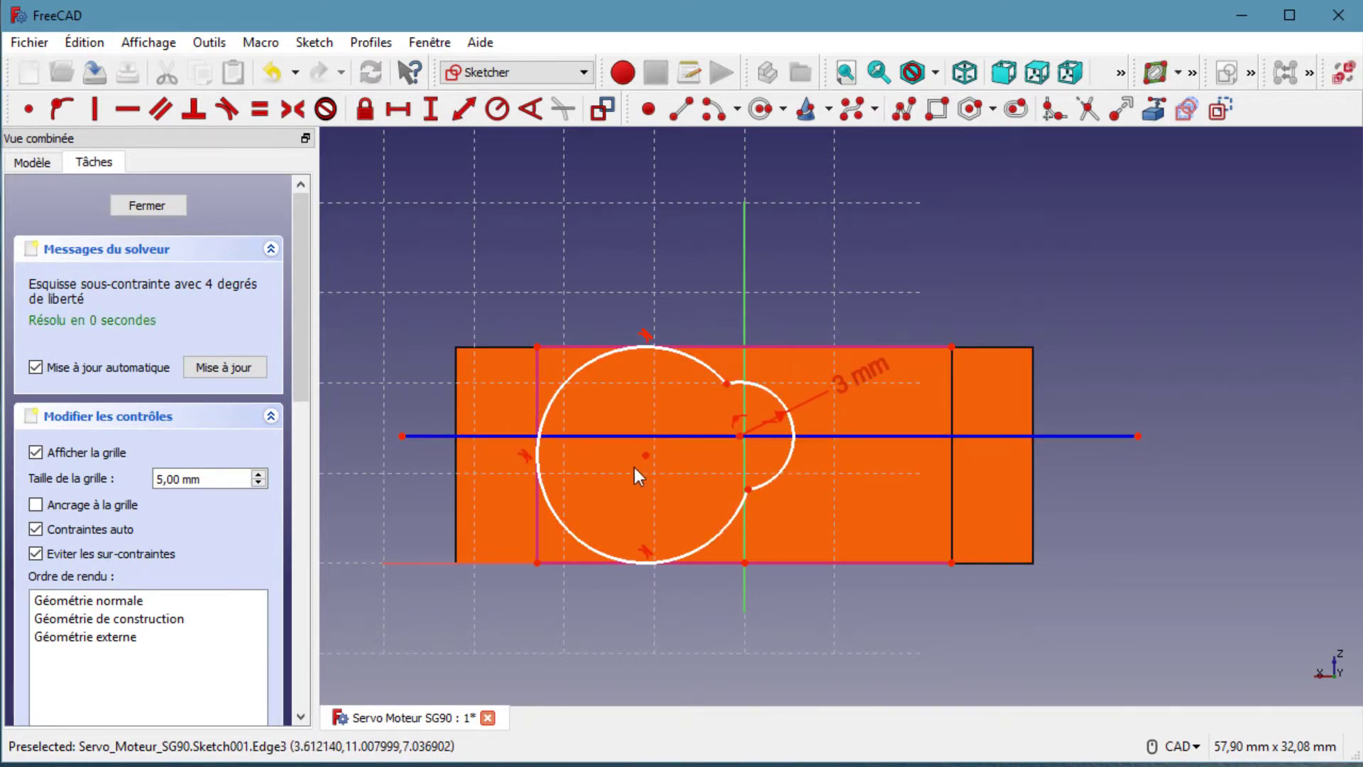
{"action": "left_click", "coordinate": [65, 109]}
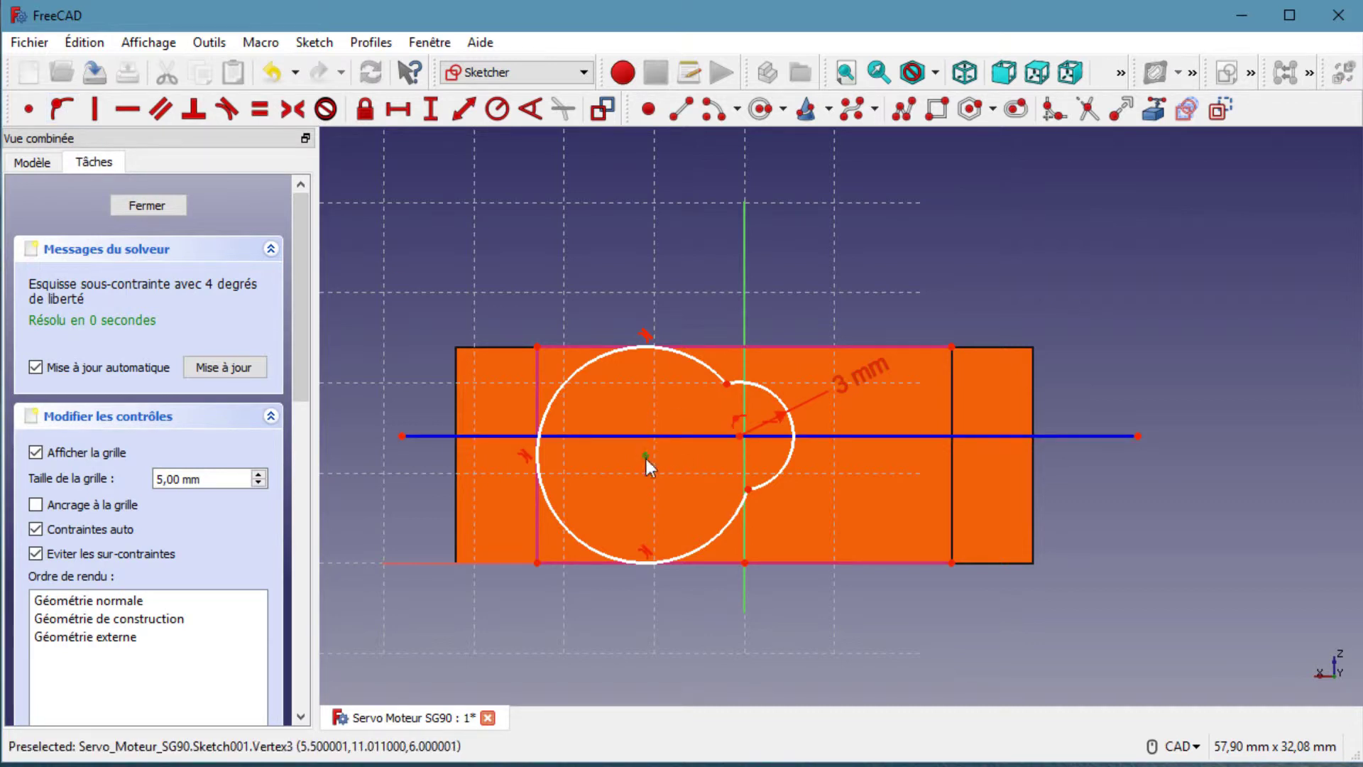
{"action": "left_click", "coordinate": [646, 456]}
{"action": "left_click", "coordinate": [648, 436]}
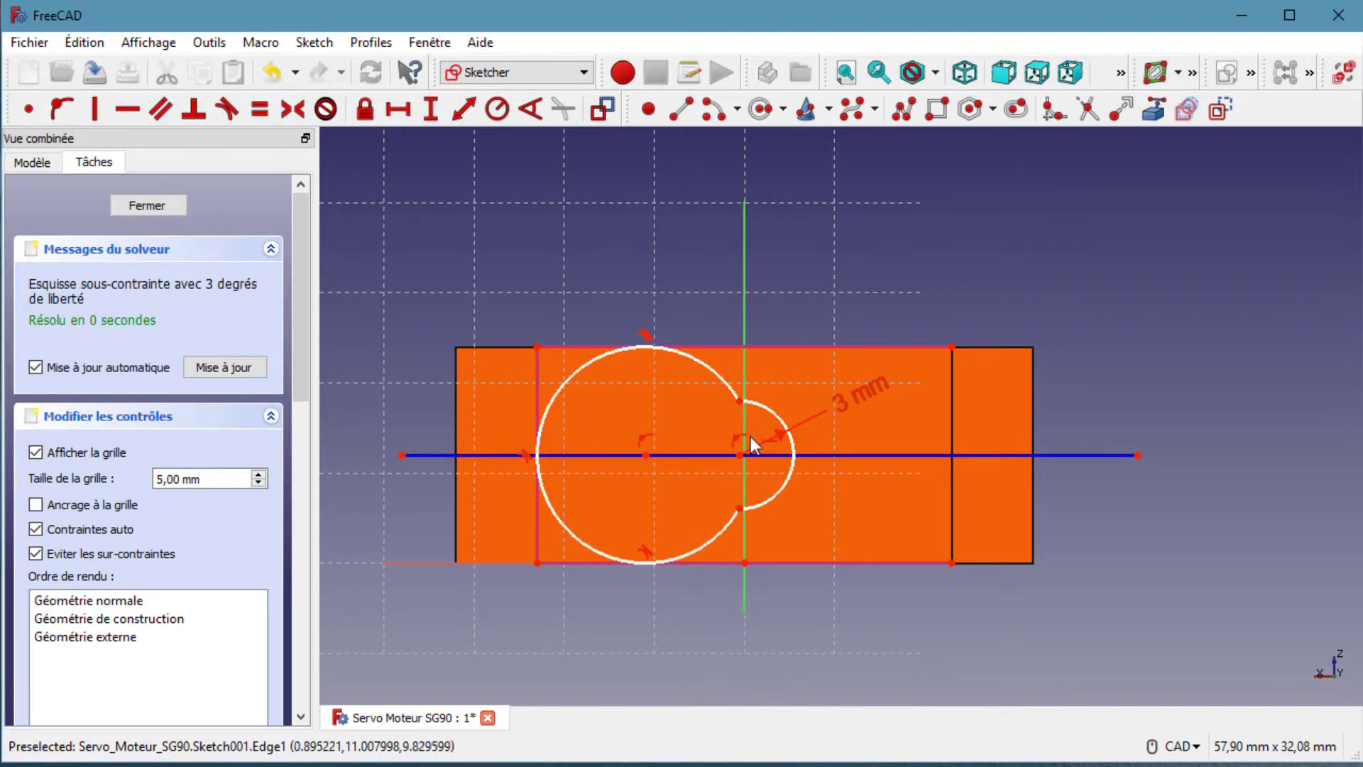
Restore the horizontal distance between the large and small arc centres at 6 mm and move its dimension above the contour.
{"action": "mouse_move", "coordinate": [834, 455]}
{"action": "left_mouse_down"}
{"action": "mouse_move", "coordinate": [837, 435]}
{"action": "mouse_move", "coordinate": [824, 478]}
{"action": "mouse_move", "coordinate": [795, 454]}
{"action": "mouse_move", "coordinate": [869, 457]}
{"action": "mouse_move", "coordinate": [817, 452]}
{"action": "mouse_move", "coordinate": [829, 465]}
{"action": "mouse_move", "coordinate": [788, 475]}
{"action": "mouse_move", "coordinate": [815, 475]}
{"action": "mouse_move", "coordinate": [817, 455]}
{"action": "left_mouse_up"}
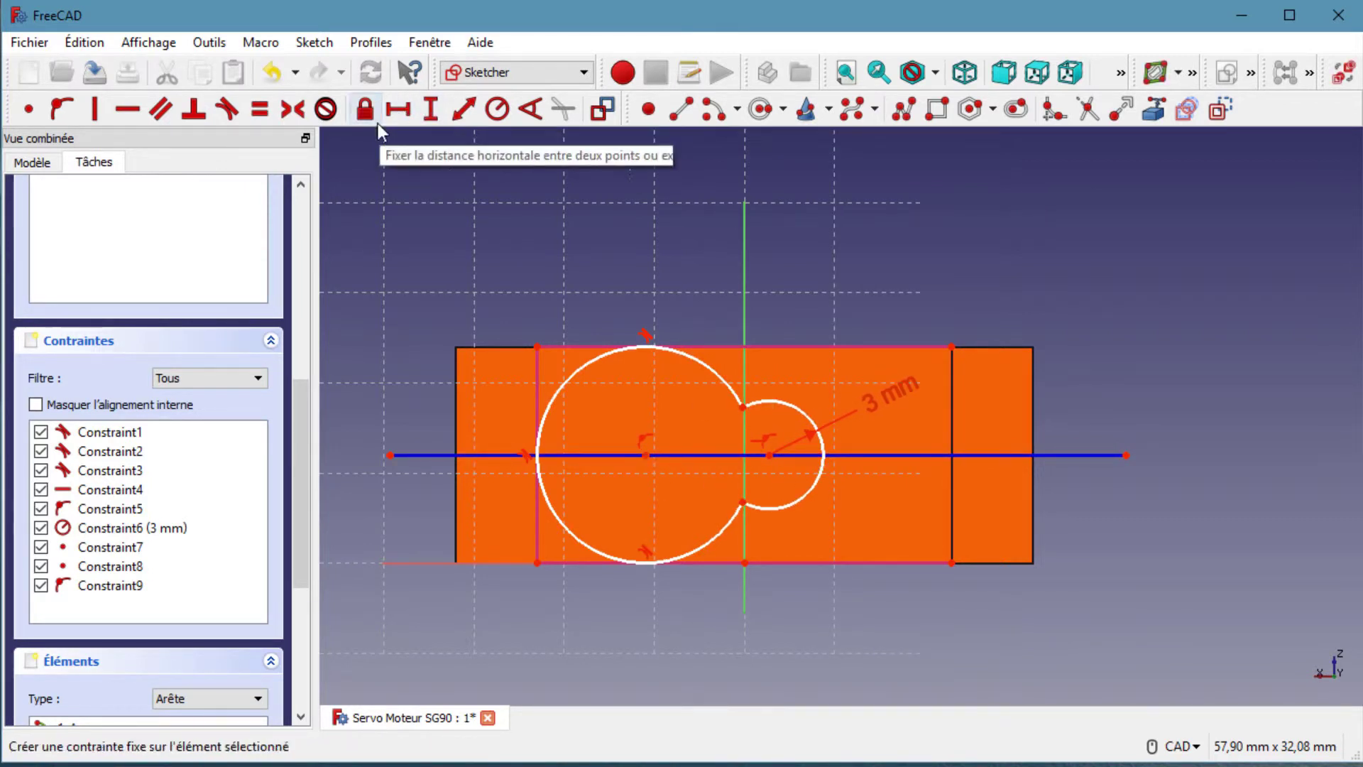
{"action": "left_click", "coordinate": [398, 110]}
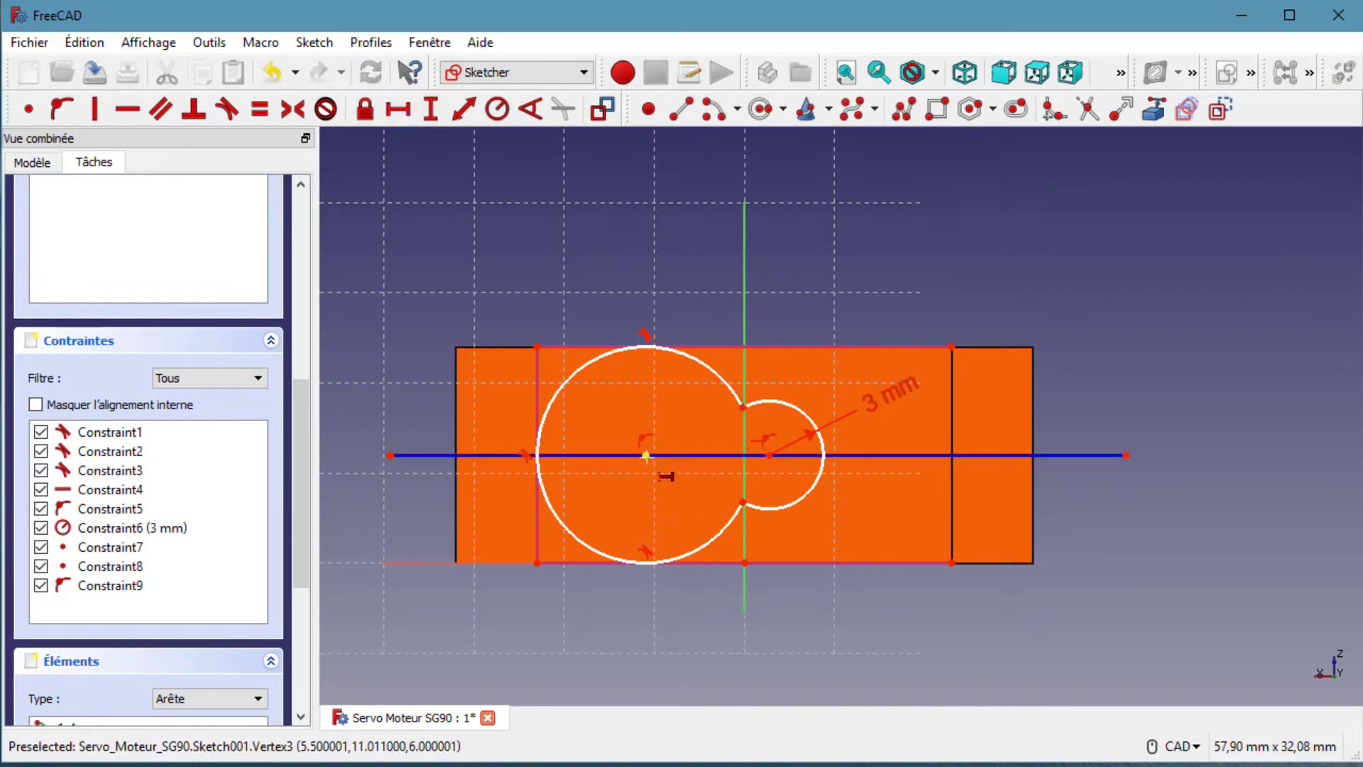
{"action": "left_click", "coordinate": [645, 455]}
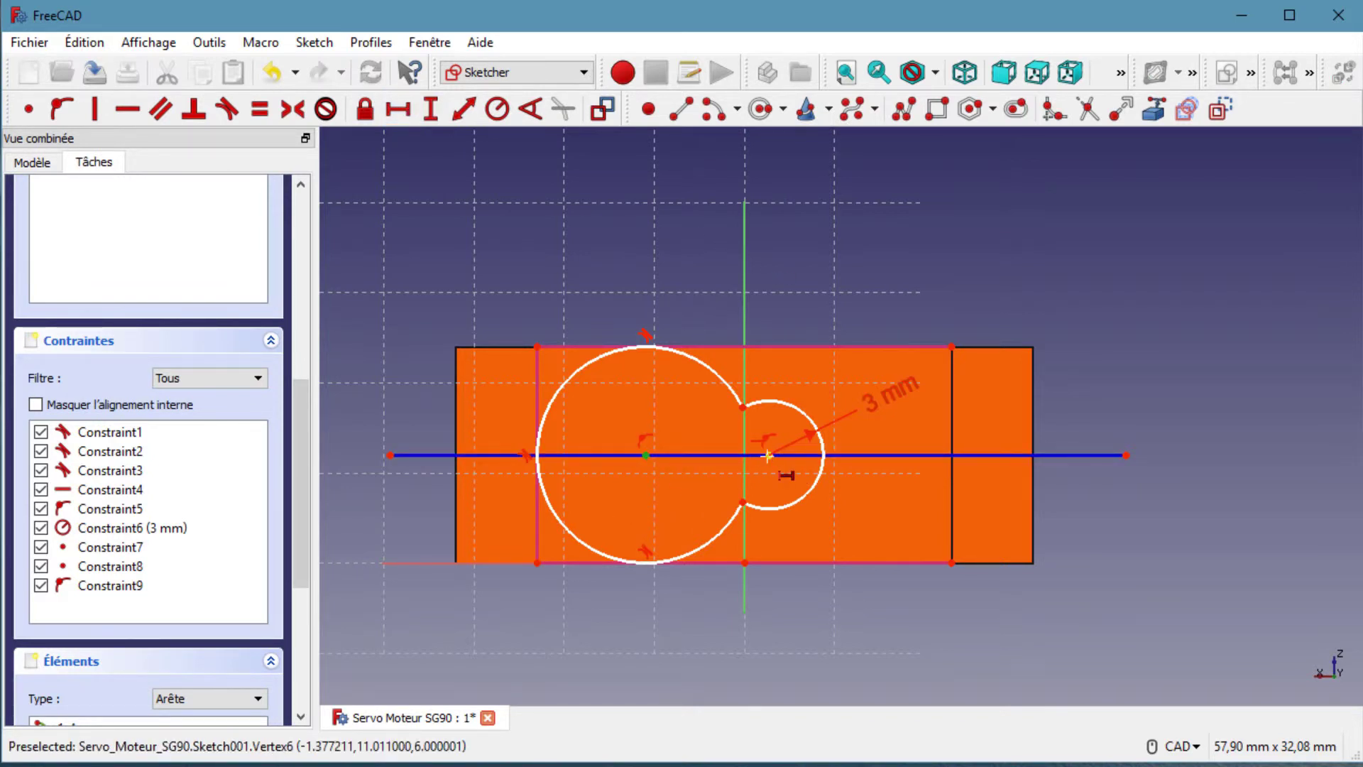
{"action": "left_click", "coordinate": [767, 455]}
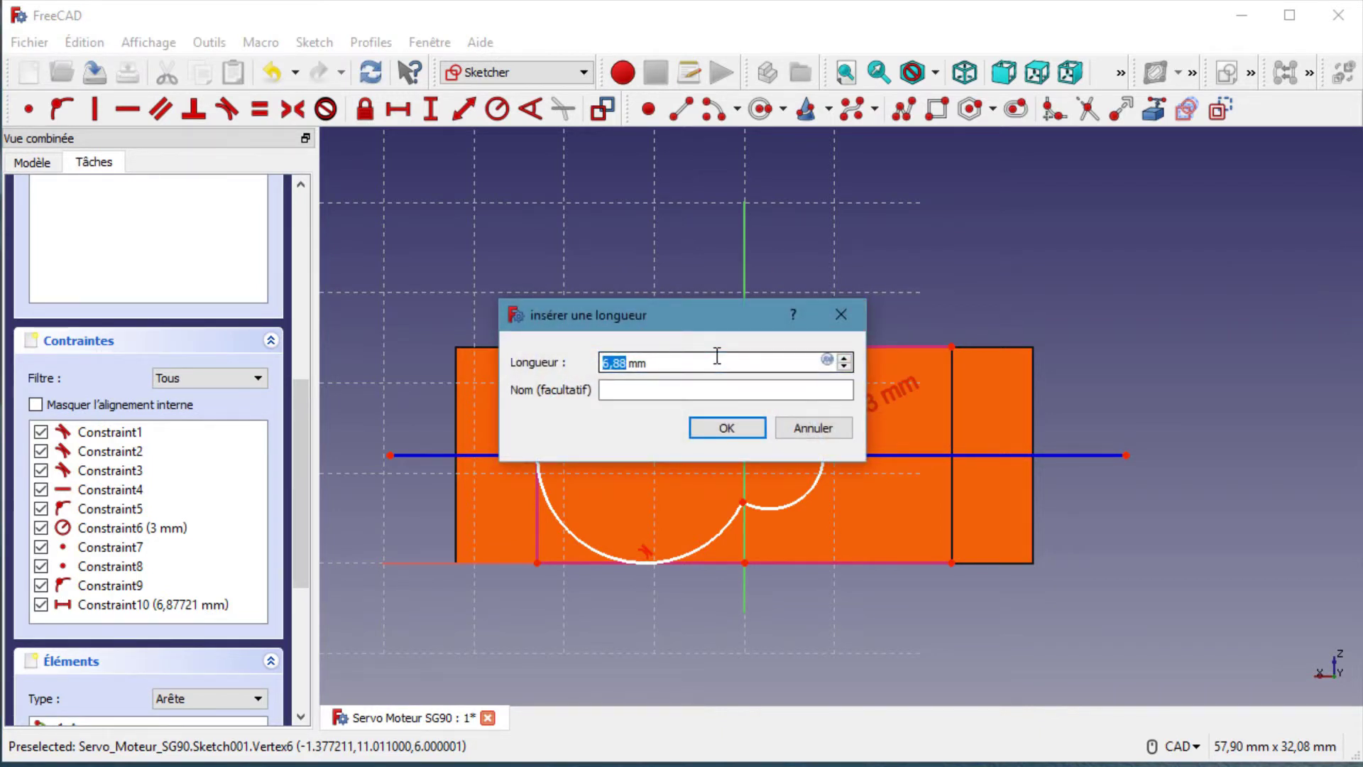
{"action": "type", "text": "6"}
{"action": "key", "text": "Return"}
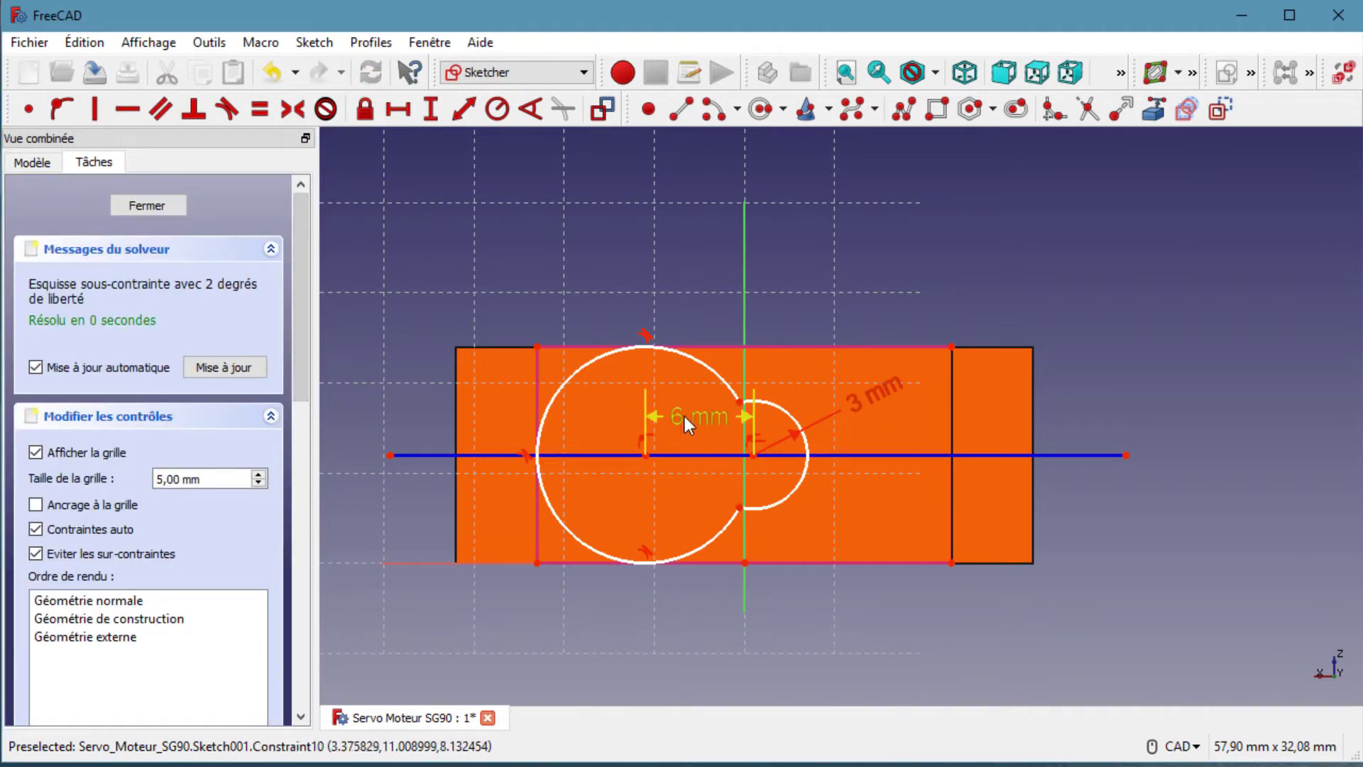
{"action": "left_click_drag", "start_coordinate": [685, 416], "coordinate": [684, 302]}
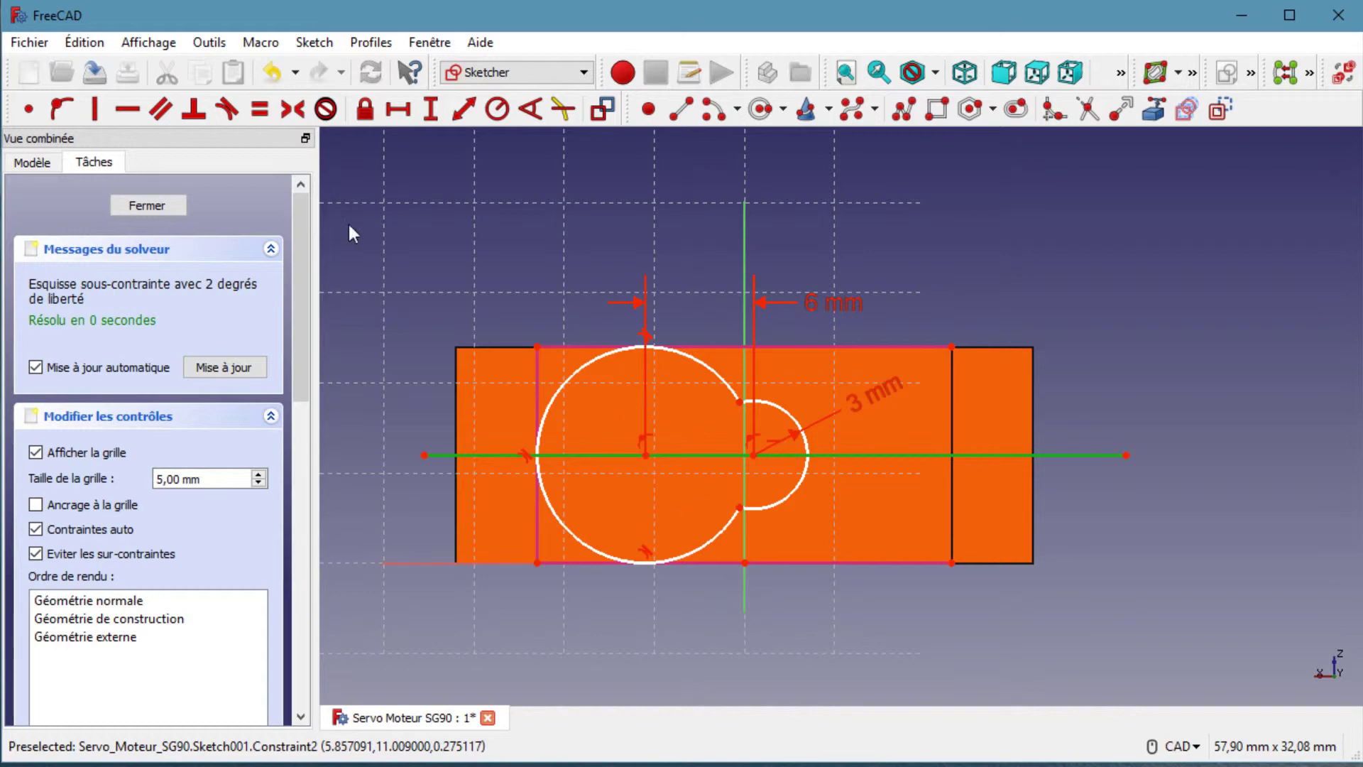
Finish editing Sketch001 with the combined two-circle contour and save the document.
{"action": "left_click", "coordinate": [135, 210]}
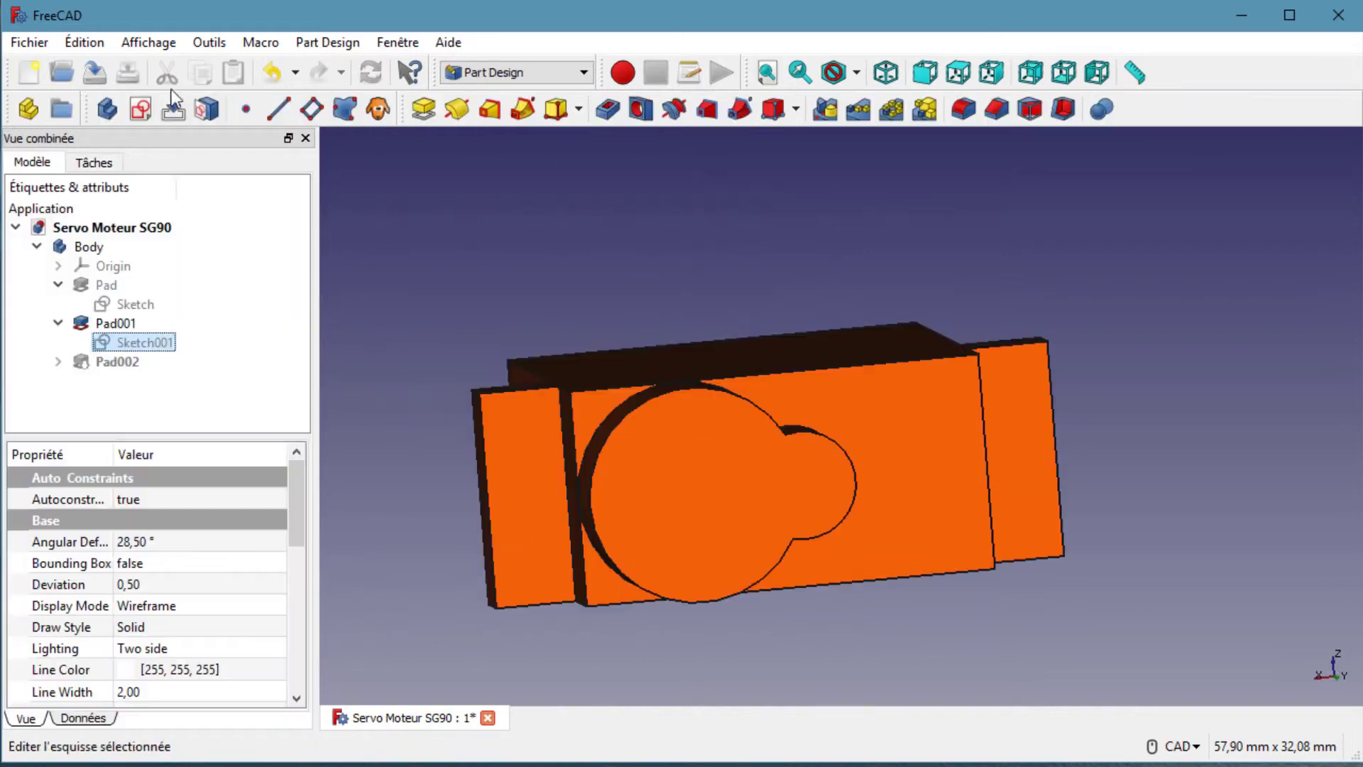
{"action": "left_click", "coordinate": [94, 72]}
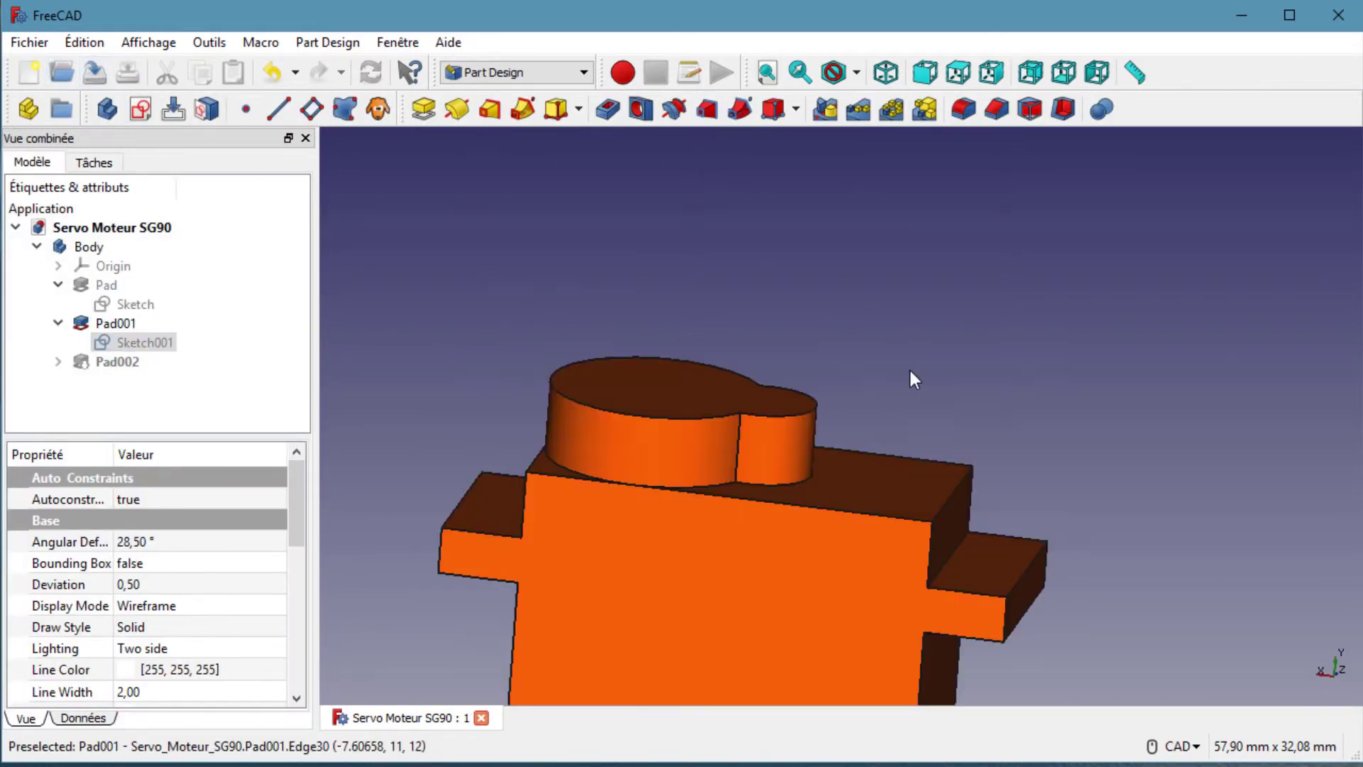
{"action": "left_click", "coordinate": [905, 380]}
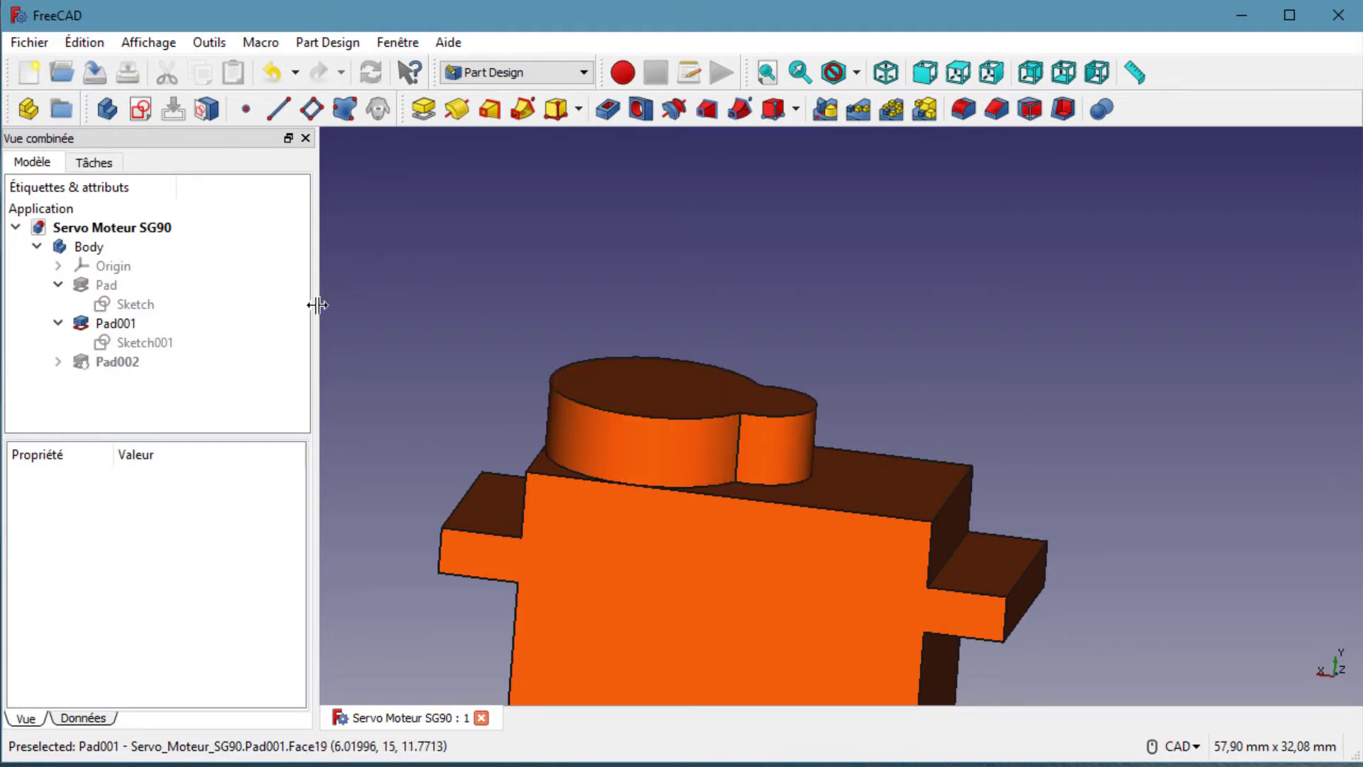
Make the Pad002 shaft visible on top of the raised contour and check Pad001's extrusion length.
{"action": "left_click", "coordinate": [108, 360]}
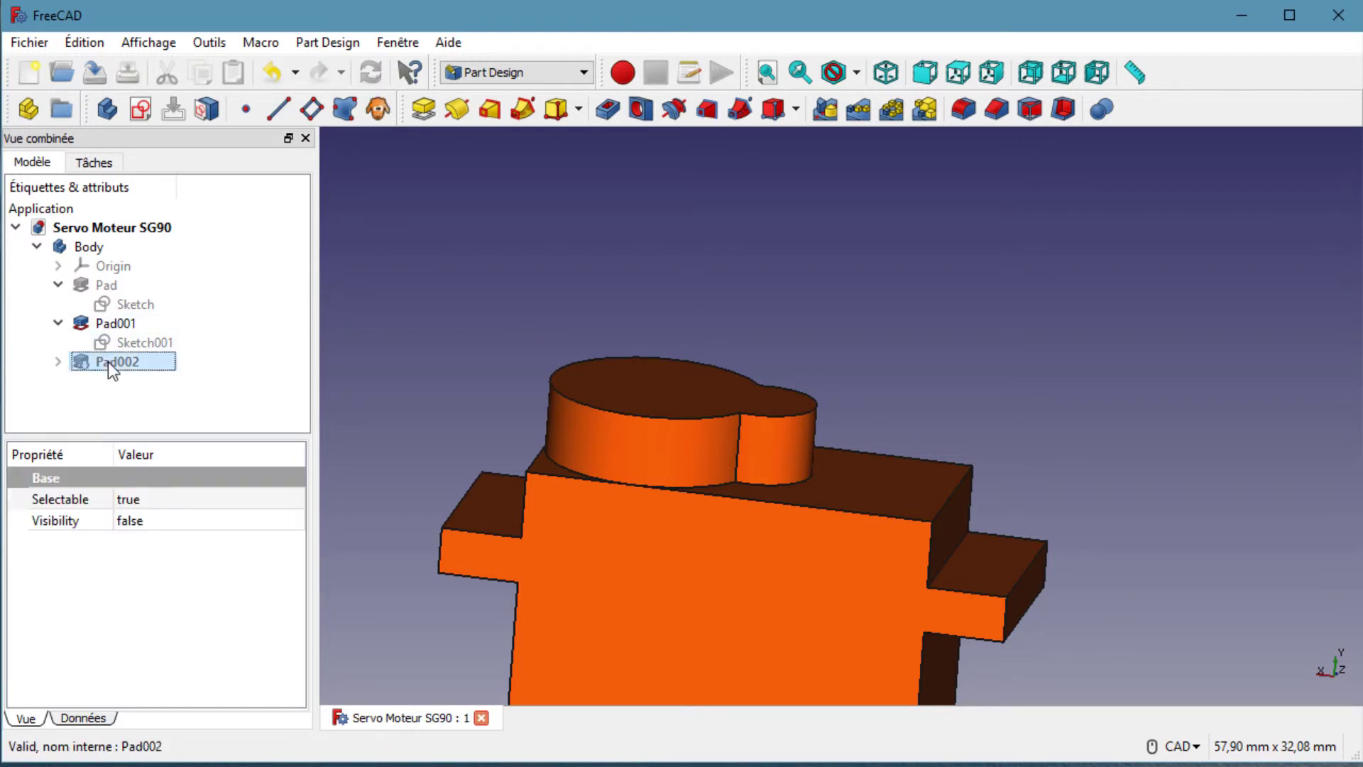
{"action": "key", "text": "space"}
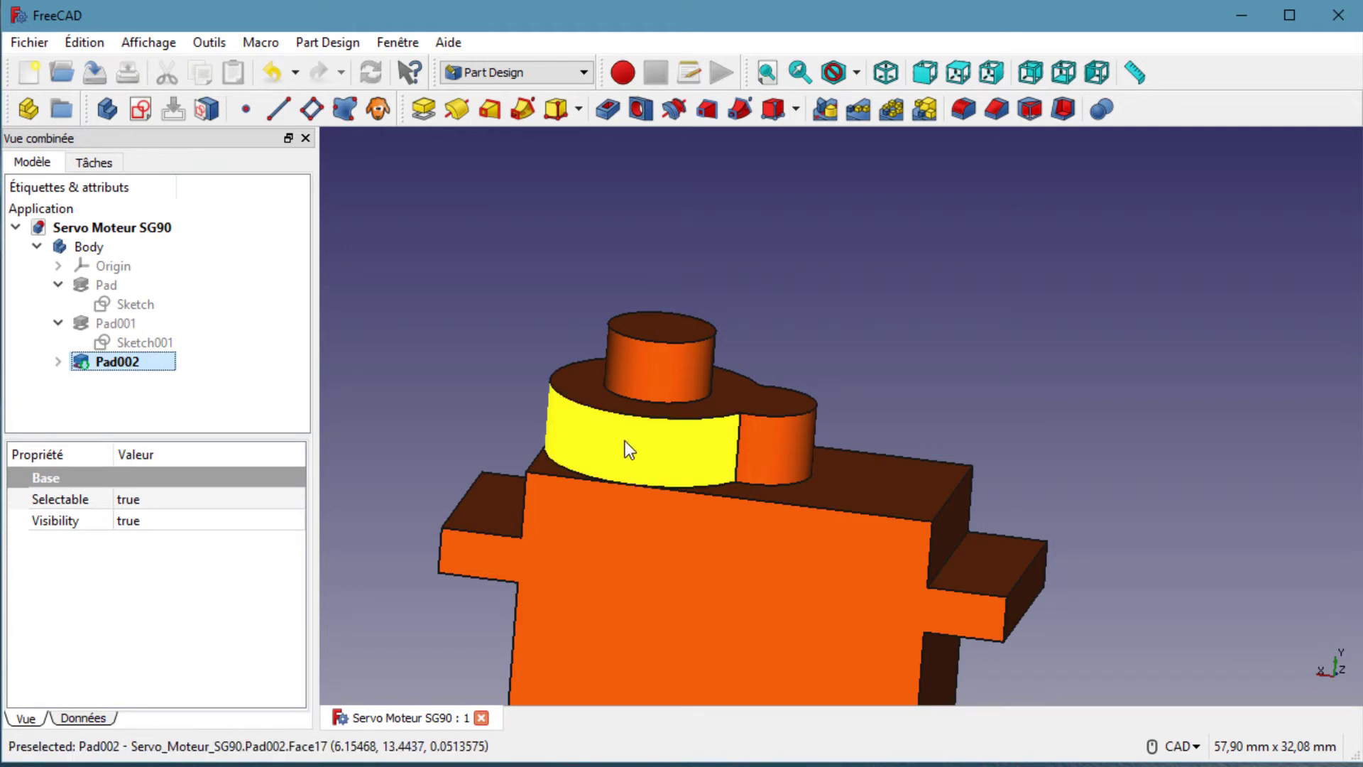
{"action": "double_click", "coordinate": [108, 323]}
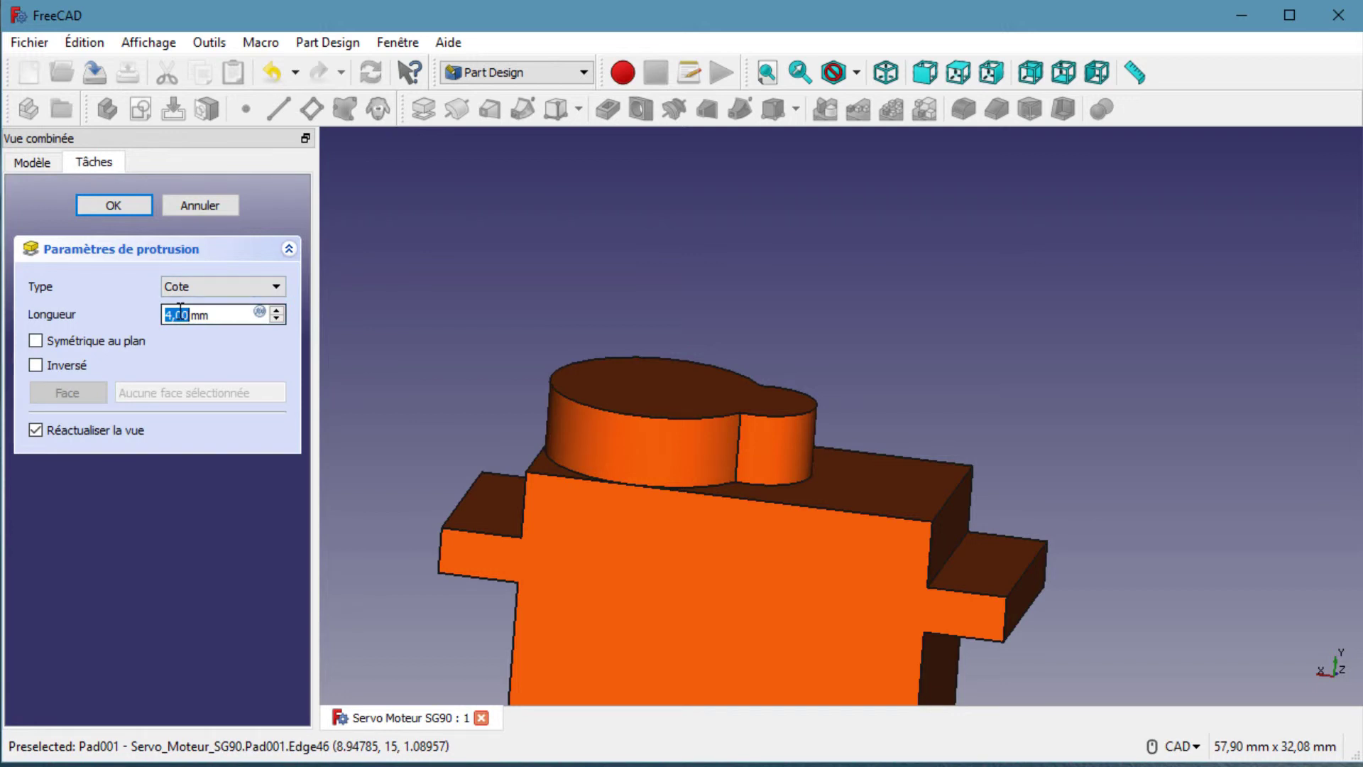
{"action": "left_click", "coordinate": [116, 206]}
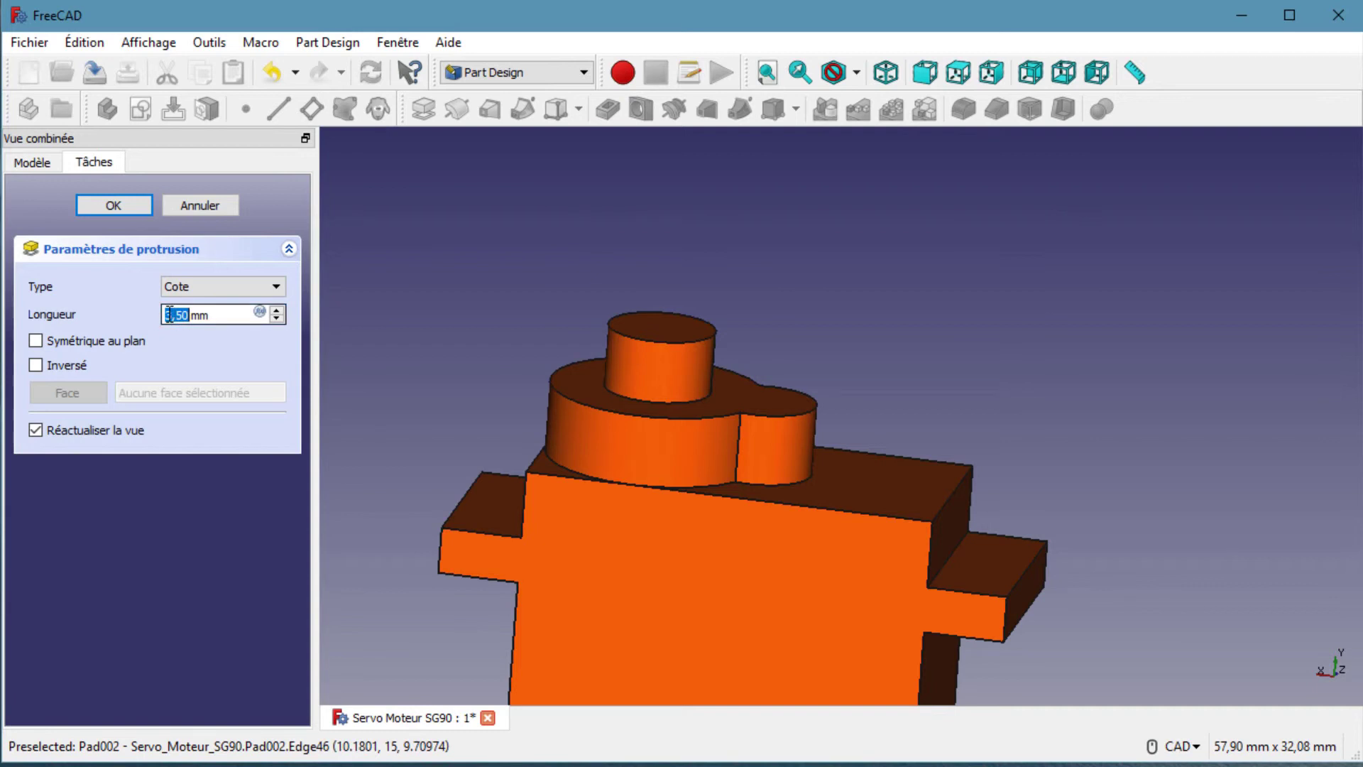
Shorten the extrusion length of the Pad002 shaft and save the document.
{"action": "key", "text": "Return"}
{"action": "left_click", "coordinate": [96, 72]}
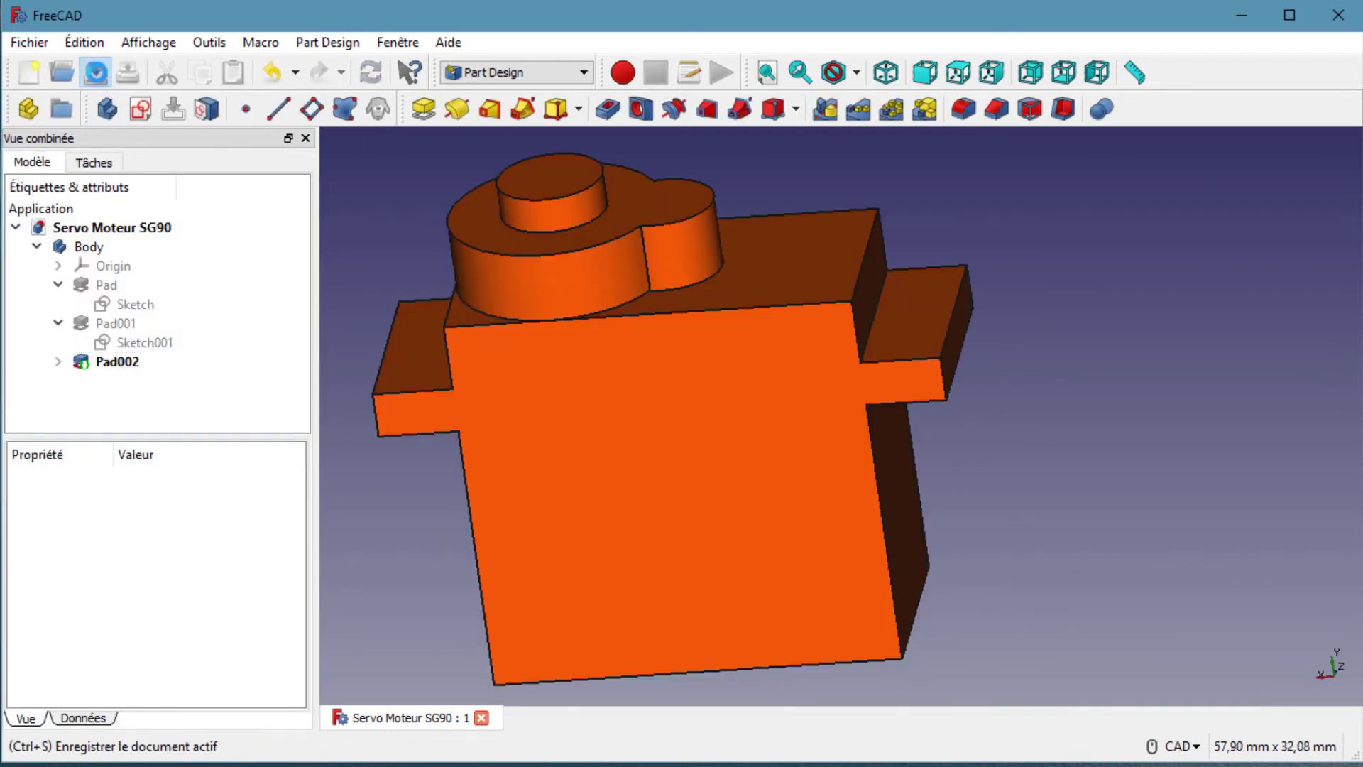